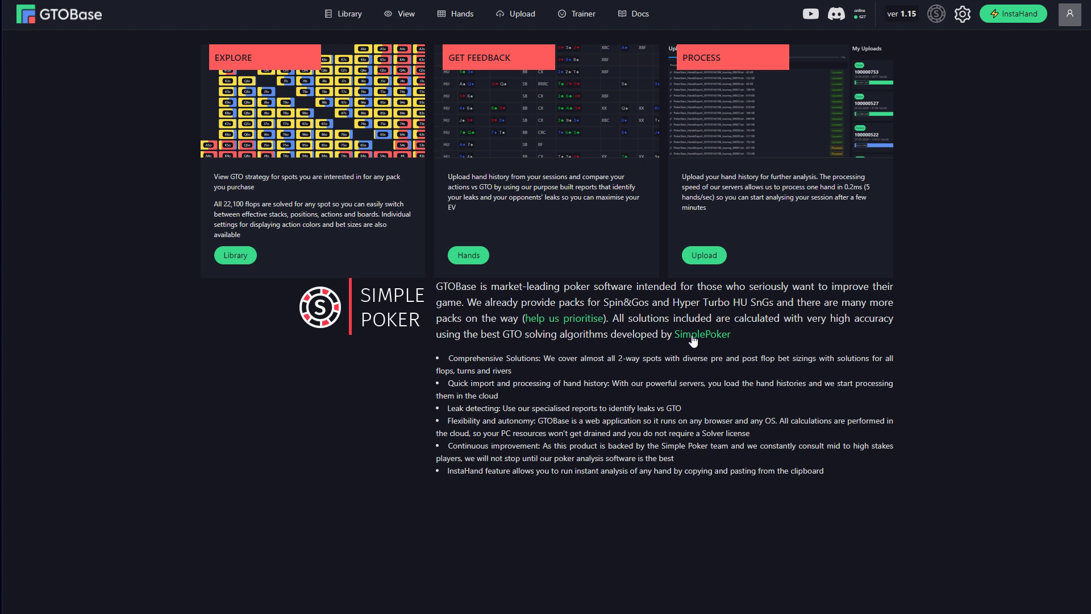
- Open the documentation news page and read through the version 1.15 changelog down to the version 1.14 entry
left_click(642, 13)
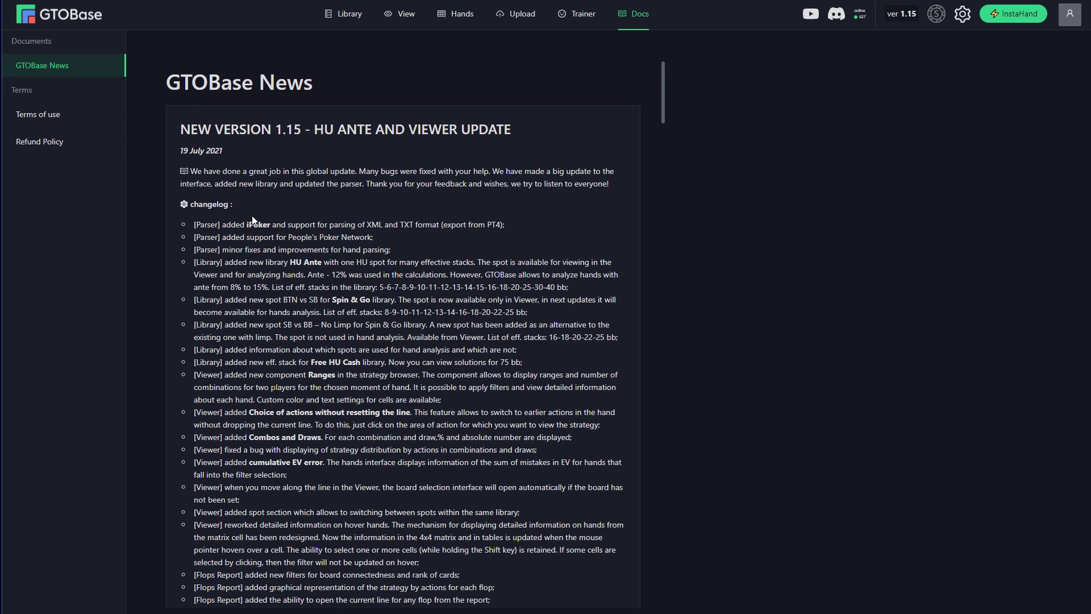
scroll(256, 217, "down", 8)
scroll(261, 217, "down", 6)
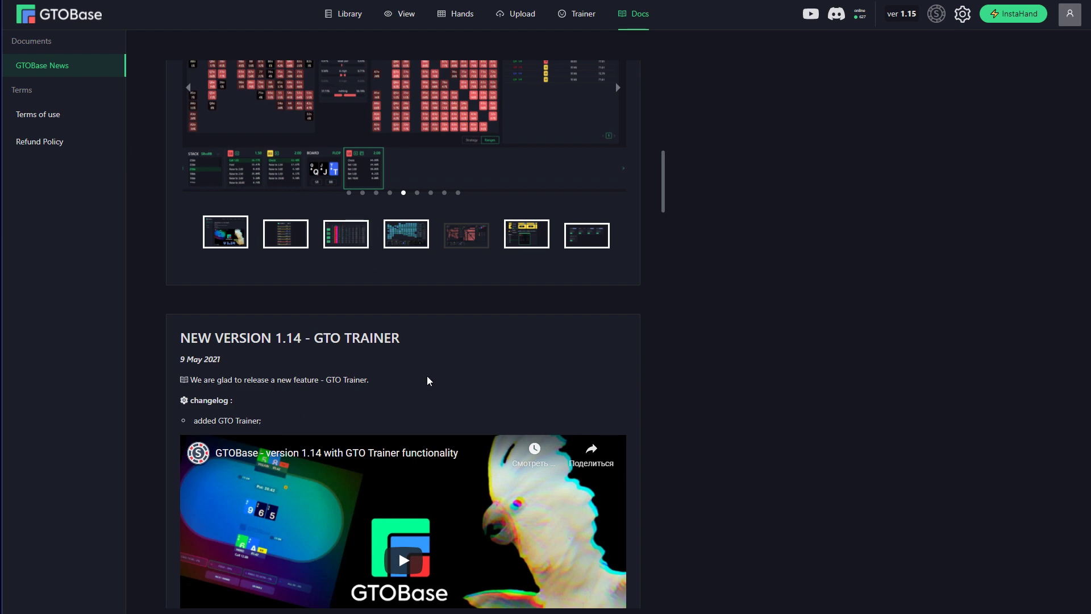
scroll(428, 380, "down", 4)
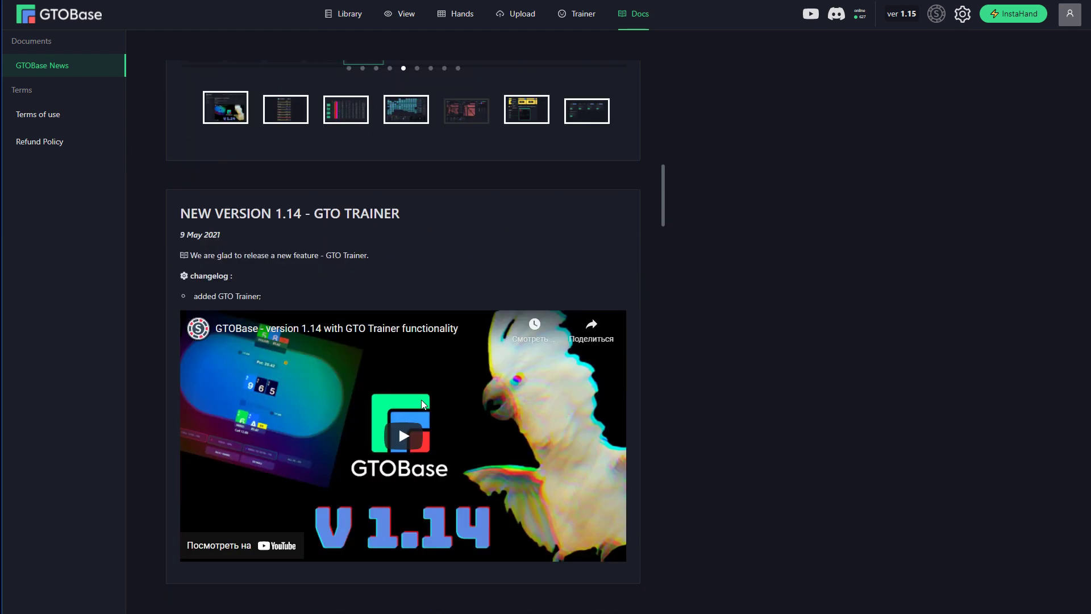
scroll(427, 392, "up", 15)
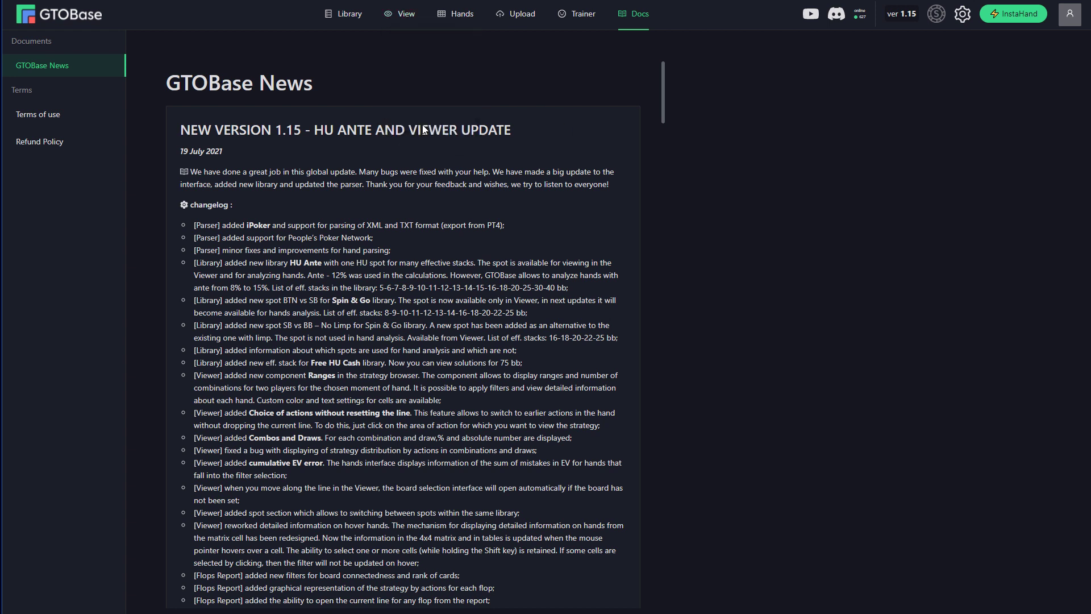
- Open the free HU Cash 100bb solution and view its strategy for the 75bb stack
mouse_move(404, 16)
mouse_move(416, 119)
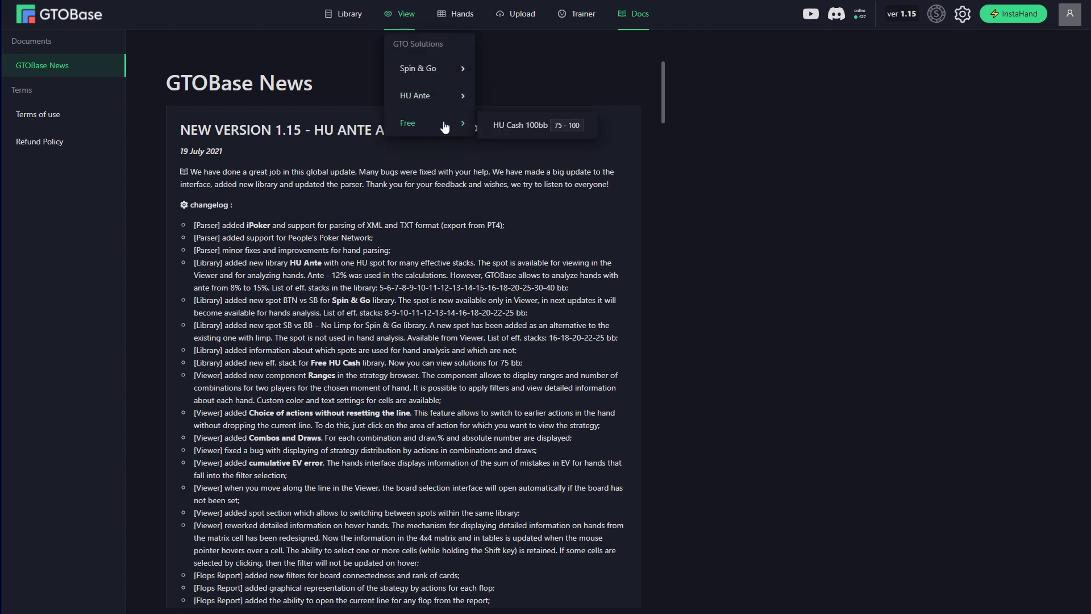
left_click(531, 123)
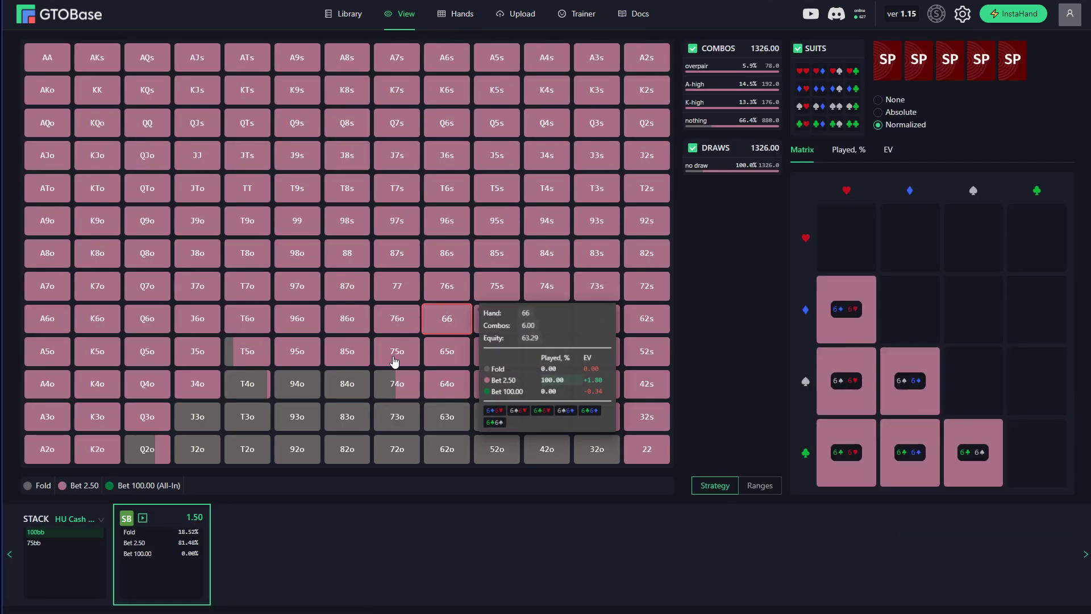
left_click(80, 544)
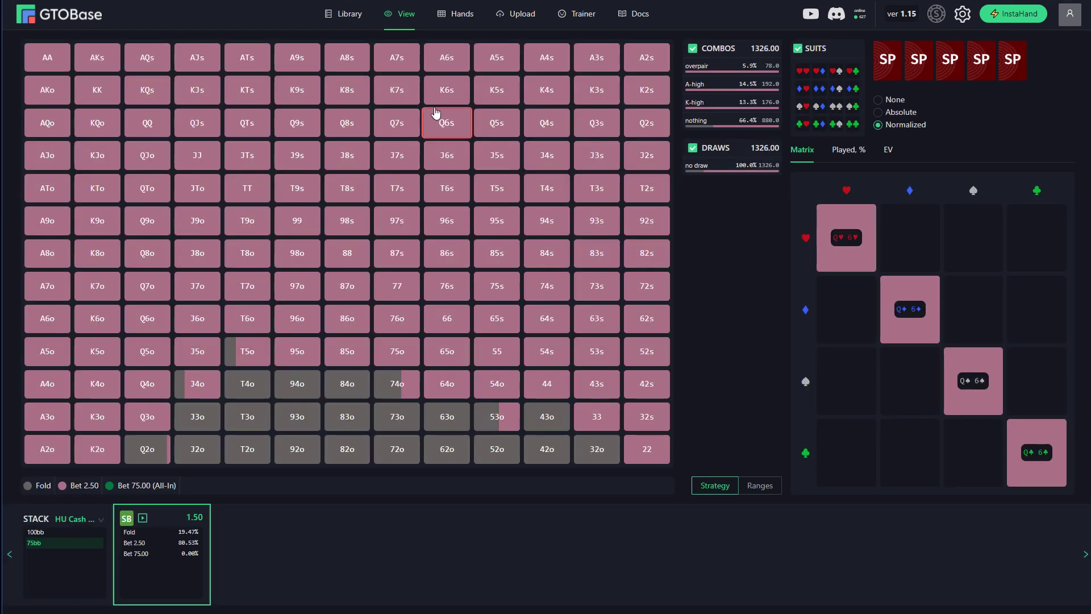
mouse_move(434, 105)
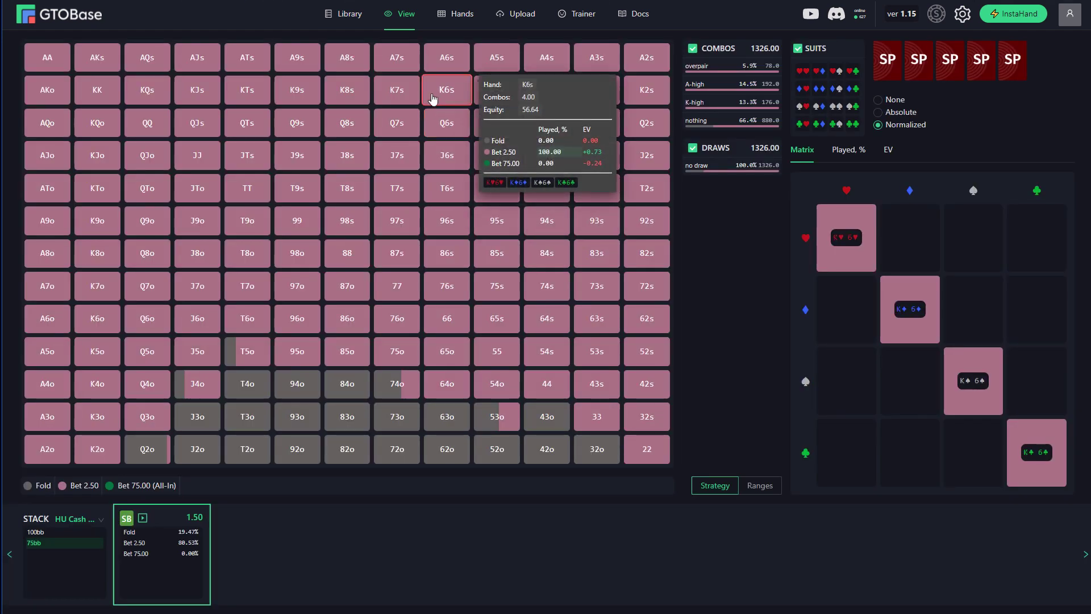
- Open the Spin & Go SBvsBB No Limp solution and compare its strategies at 22bb, 20bb and 16bb
mouse_move(406, 23)
mouse_move(426, 75)
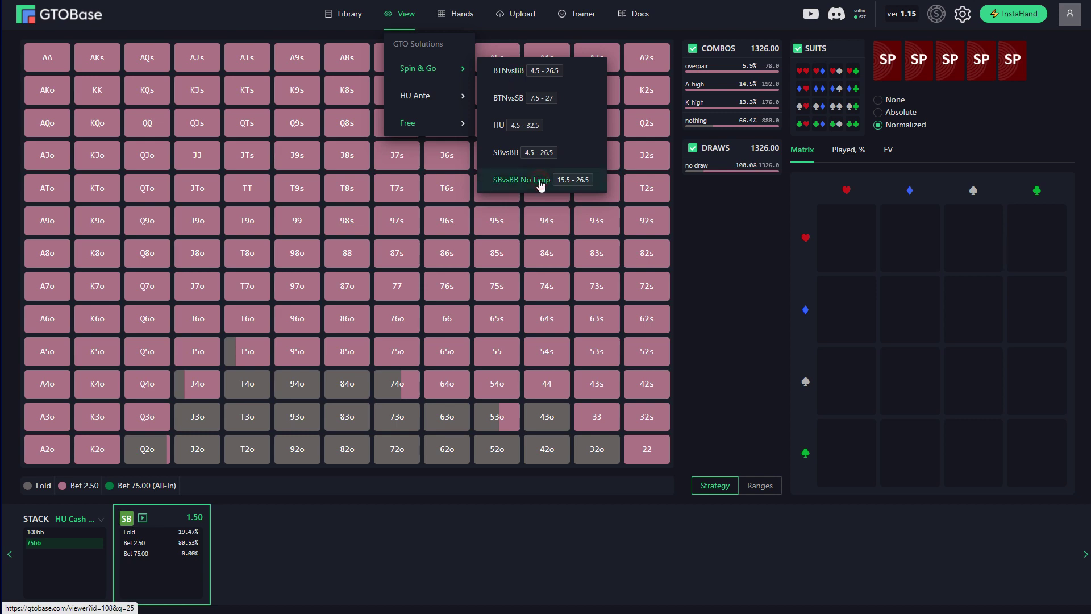
left_click(541, 180)
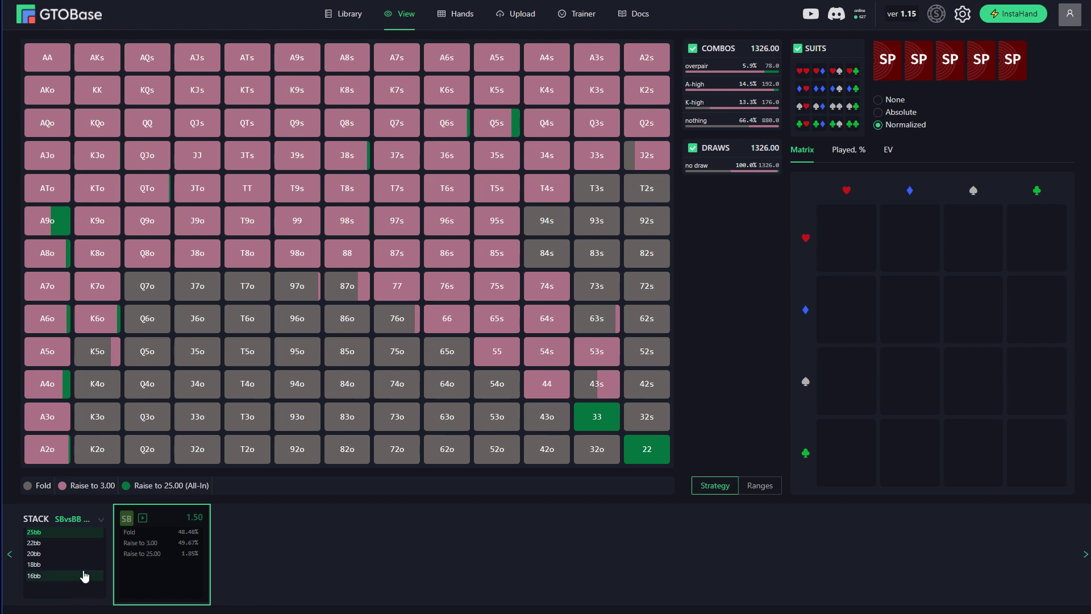
left_click(46, 552)
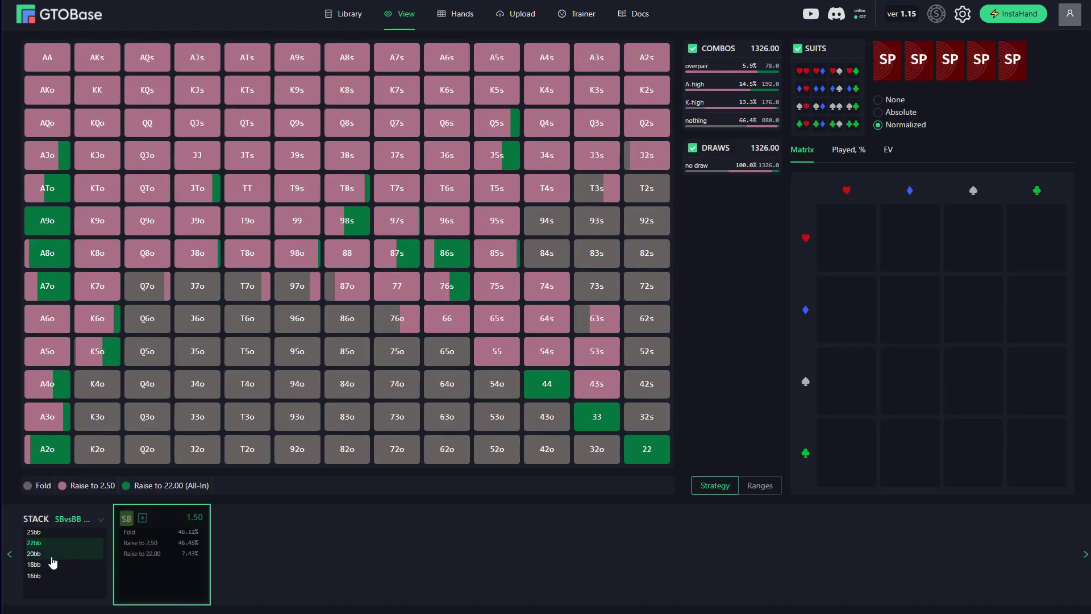
left_click(52, 558)
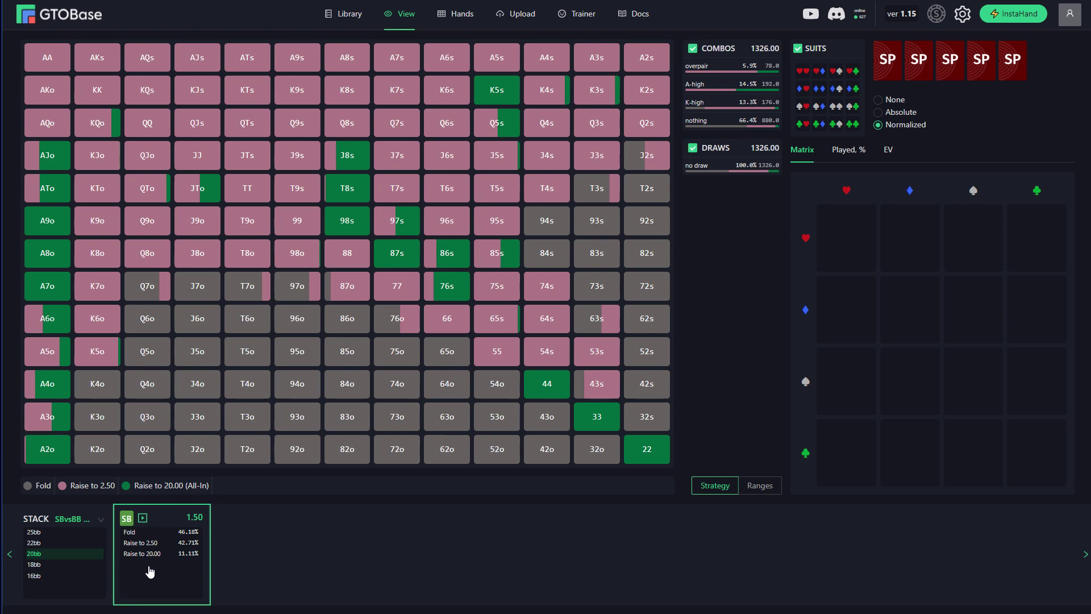
left_click(67, 580)
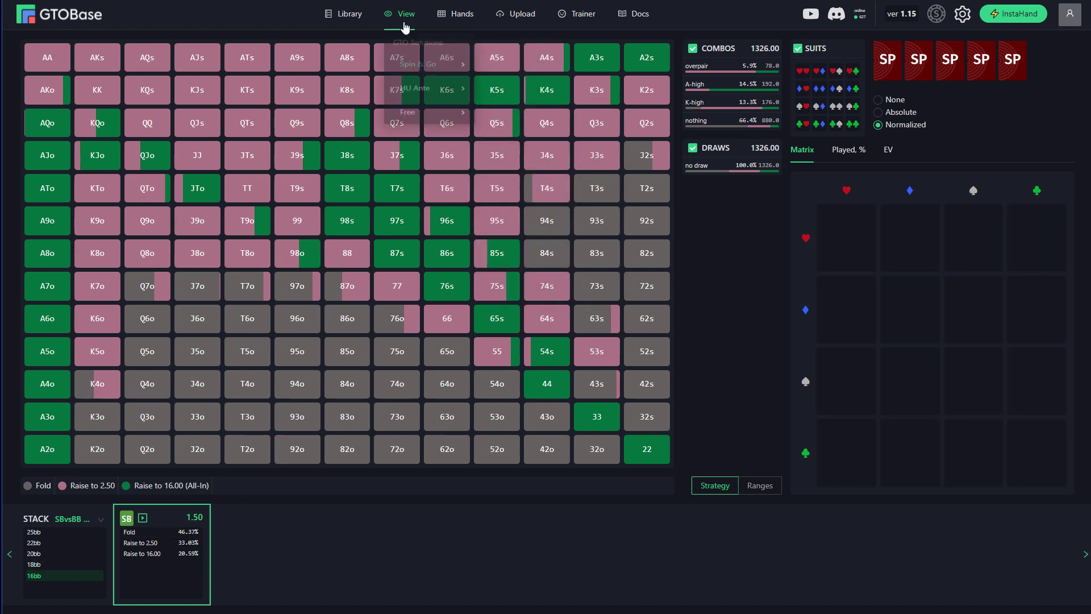
- Open the Spin & Go BTNvsSB solution and look through its available effective stacks
mouse_move(425, 68)
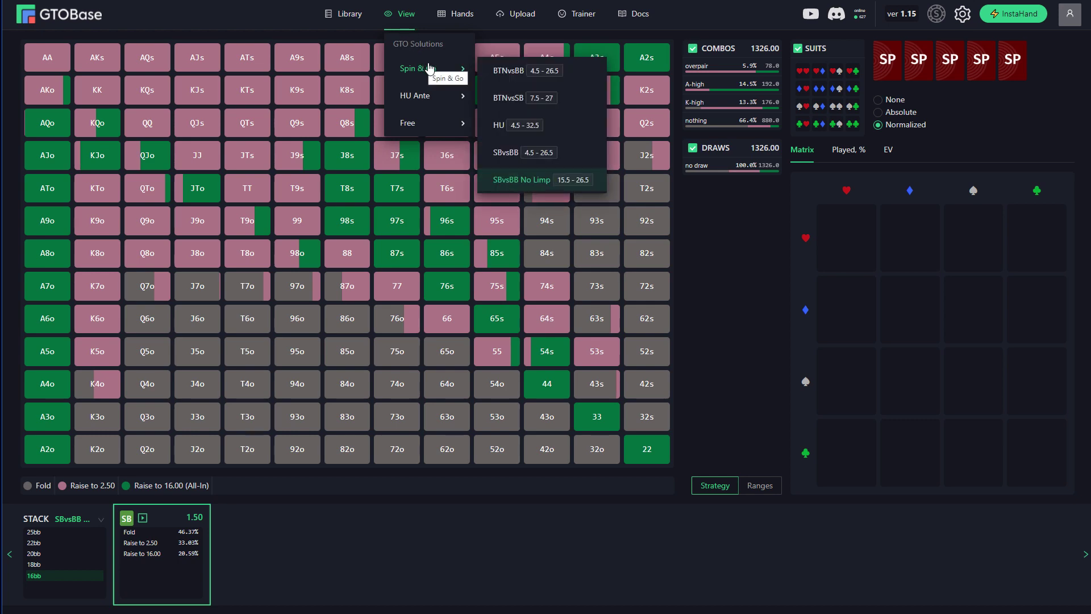
left_click(531, 97)
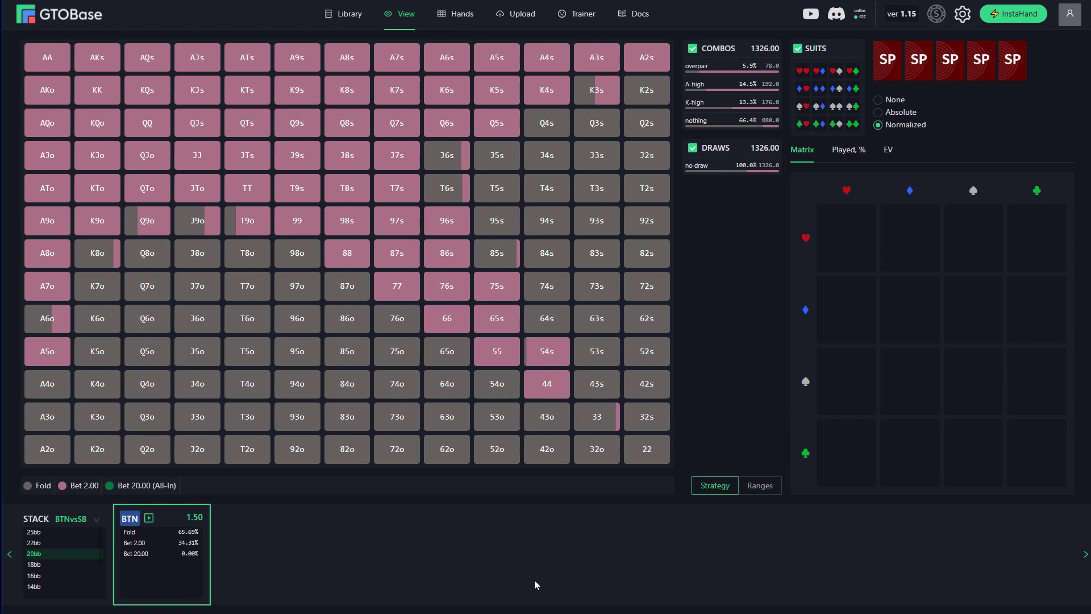
left_click(91, 576)
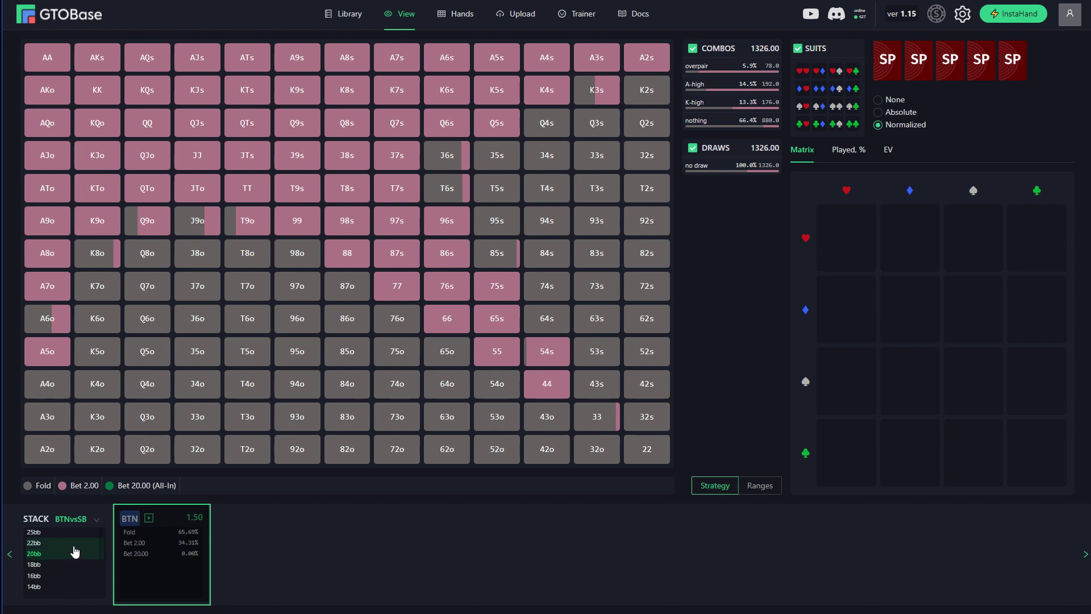
scroll(74, 551, "down", 3)
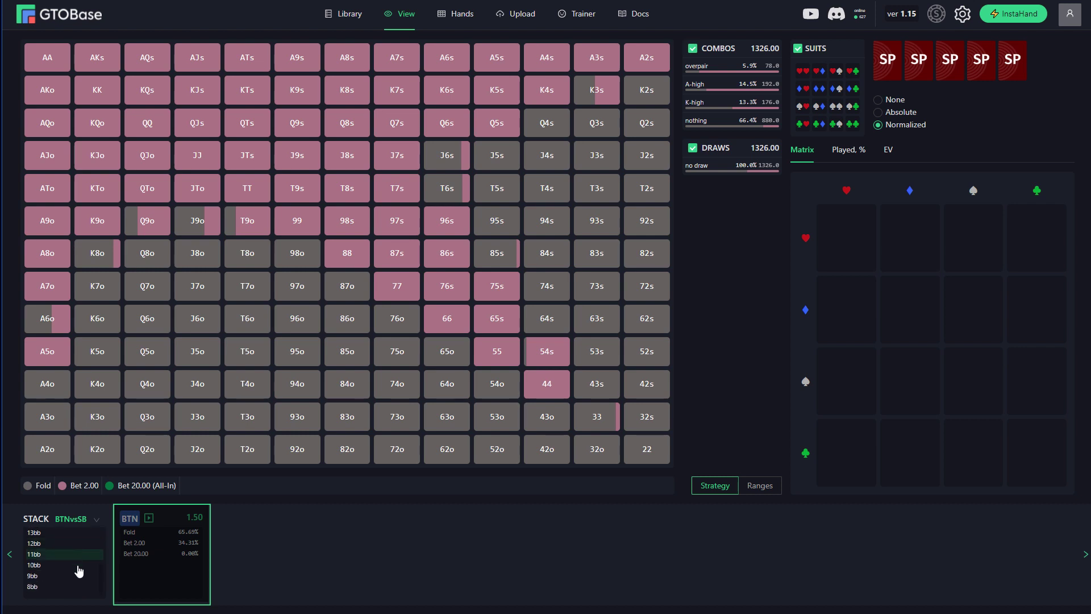
scroll(81, 591, "up", 3)
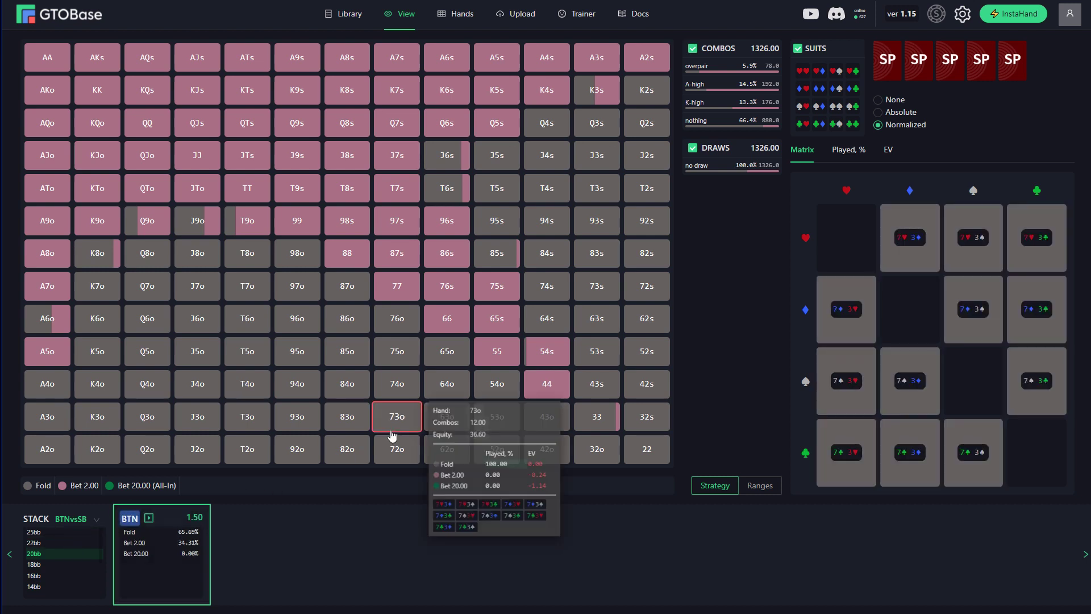
scroll(72, 582, "down", 3)
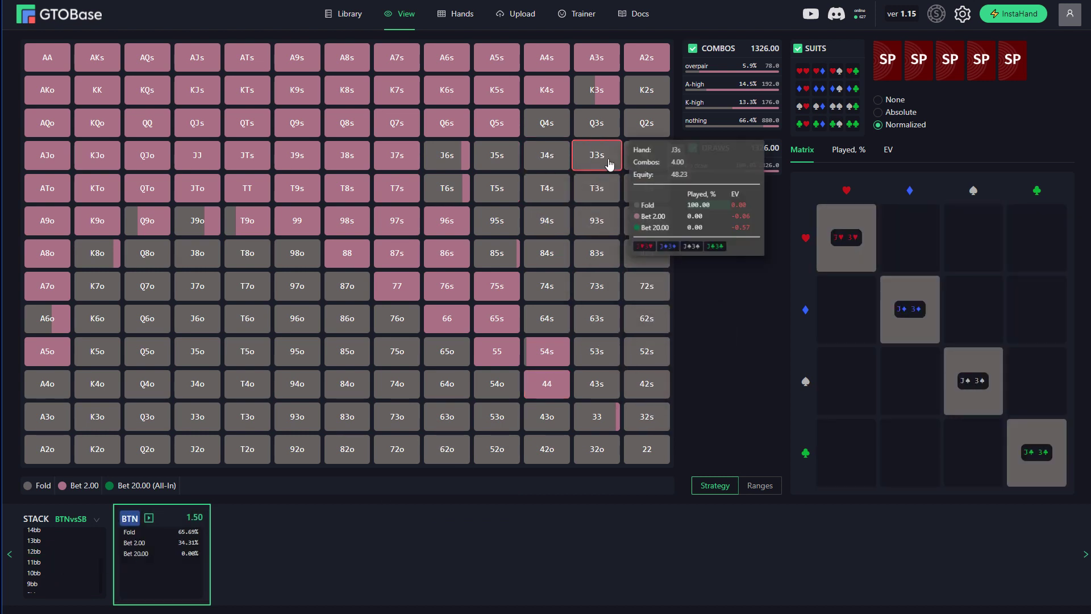
- Open the HU Ante solution in the viewer
left_click(402, 17)
mouse_move(431, 101)
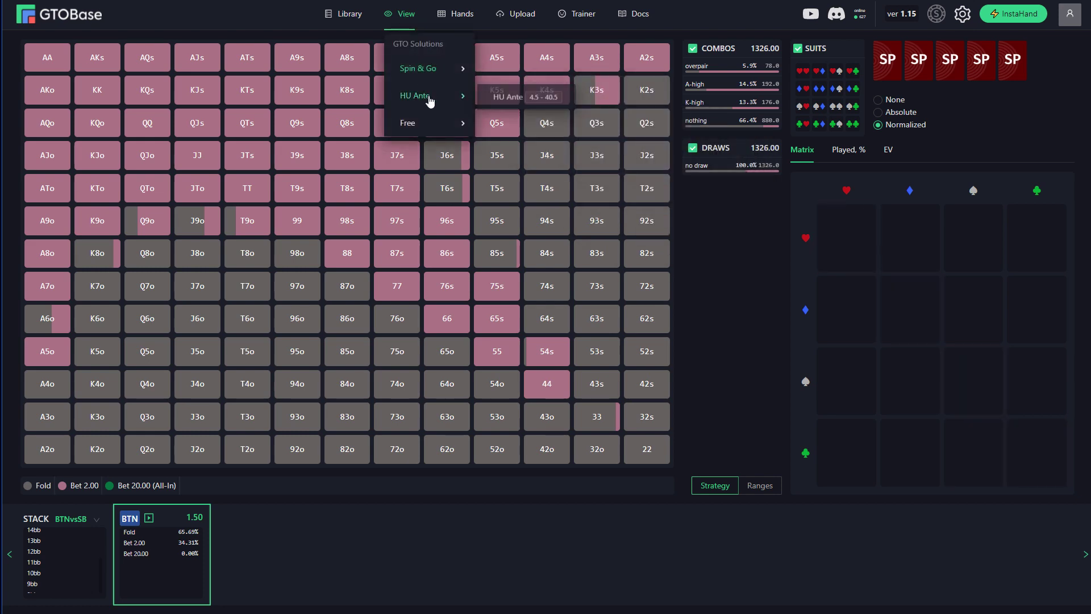
left_click(516, 97)
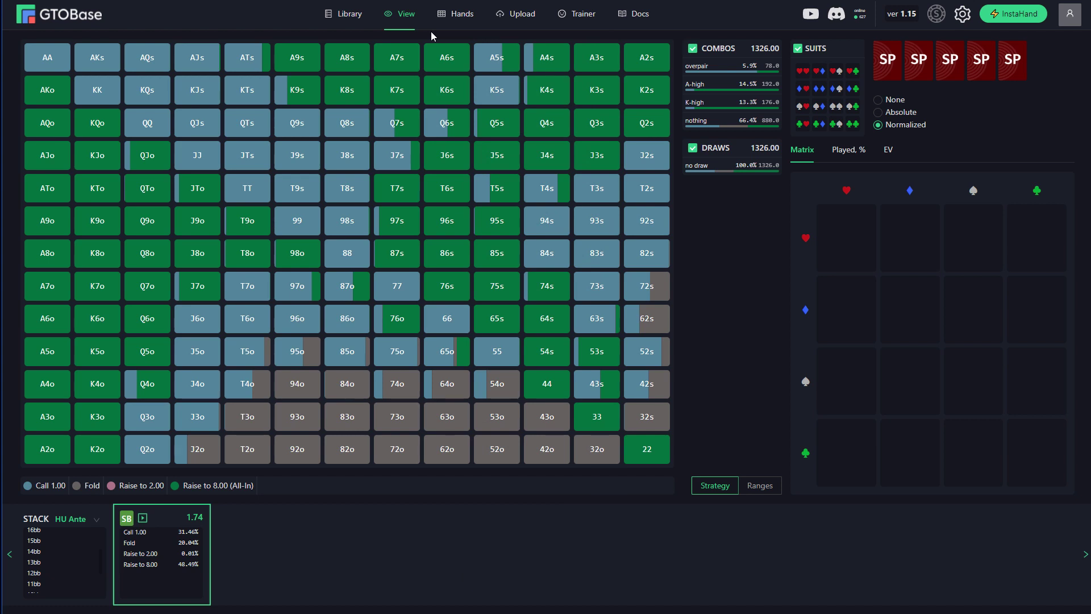
- Open the BTNvsBB hands of the newest upload and examine the marked actions in the preflop and flop lines
left_click(531, 26)
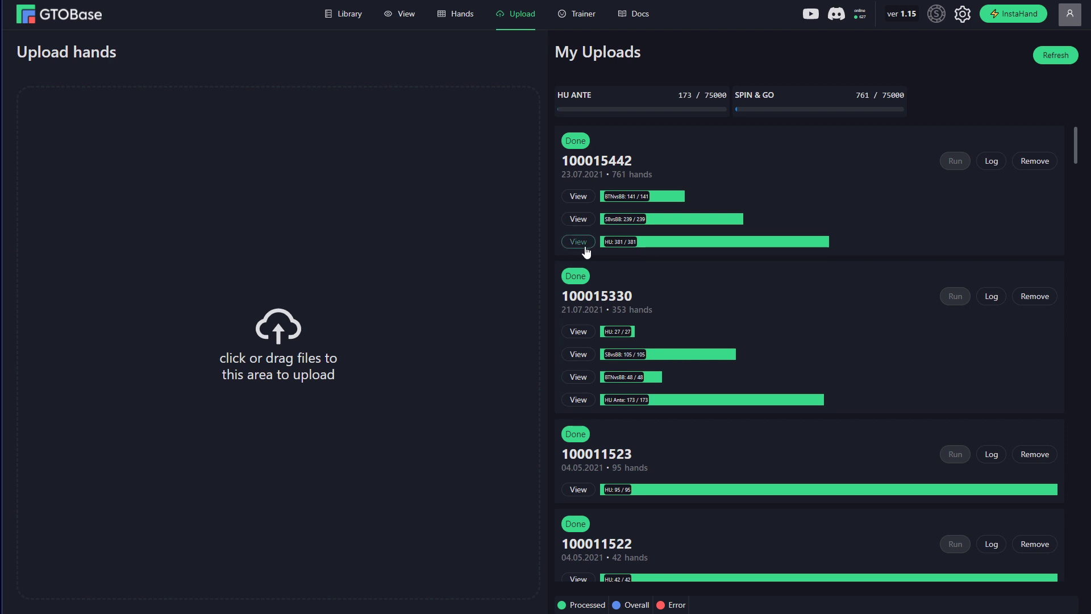
left_click(578, 196)
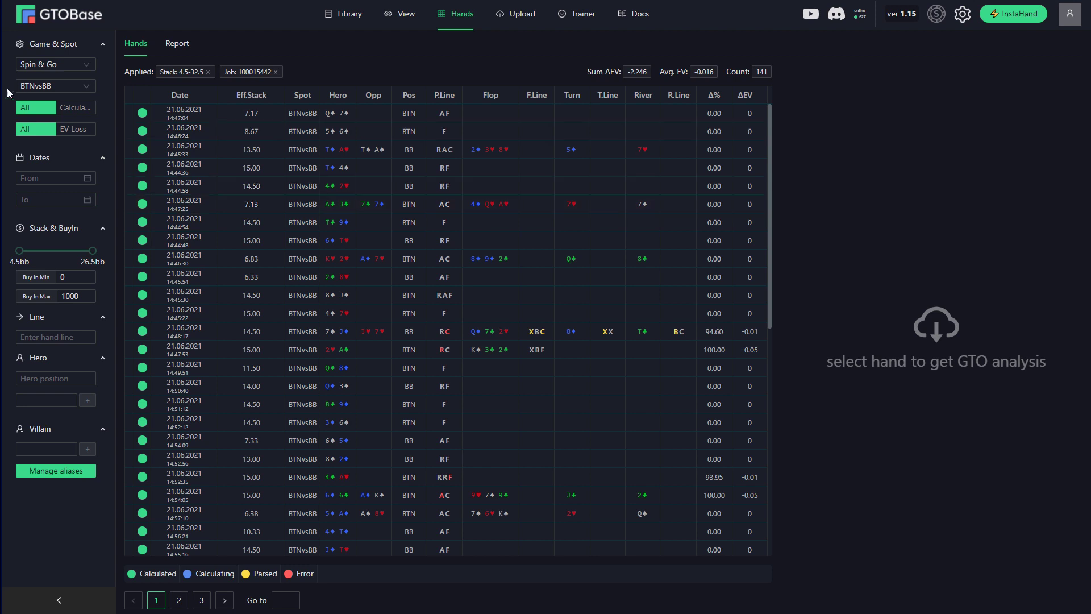
left_click(90, 88)
left_click(91, 89)
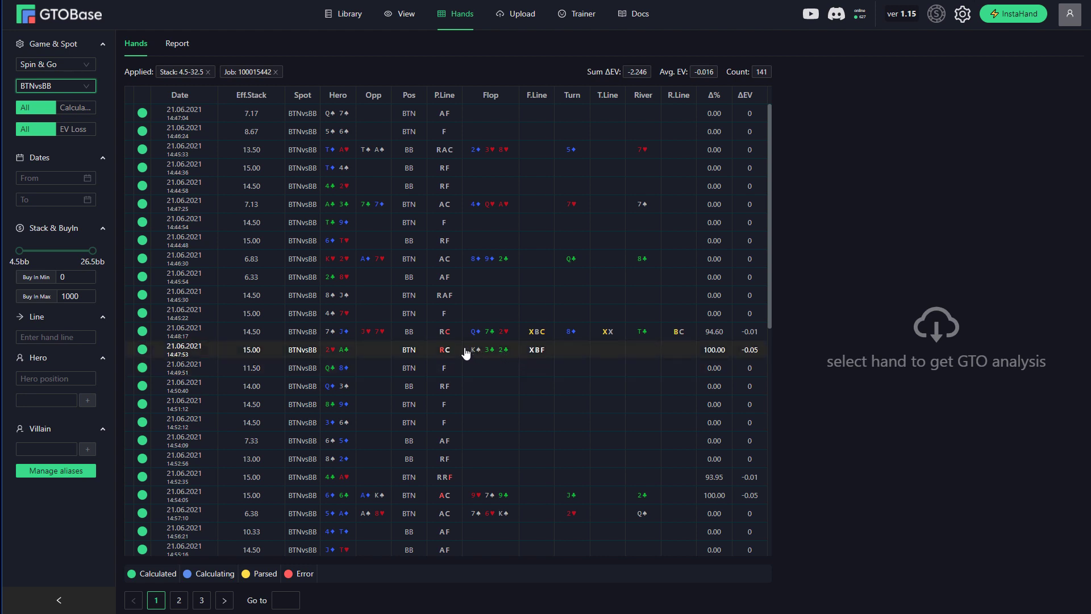
mouse_move(448, 339)
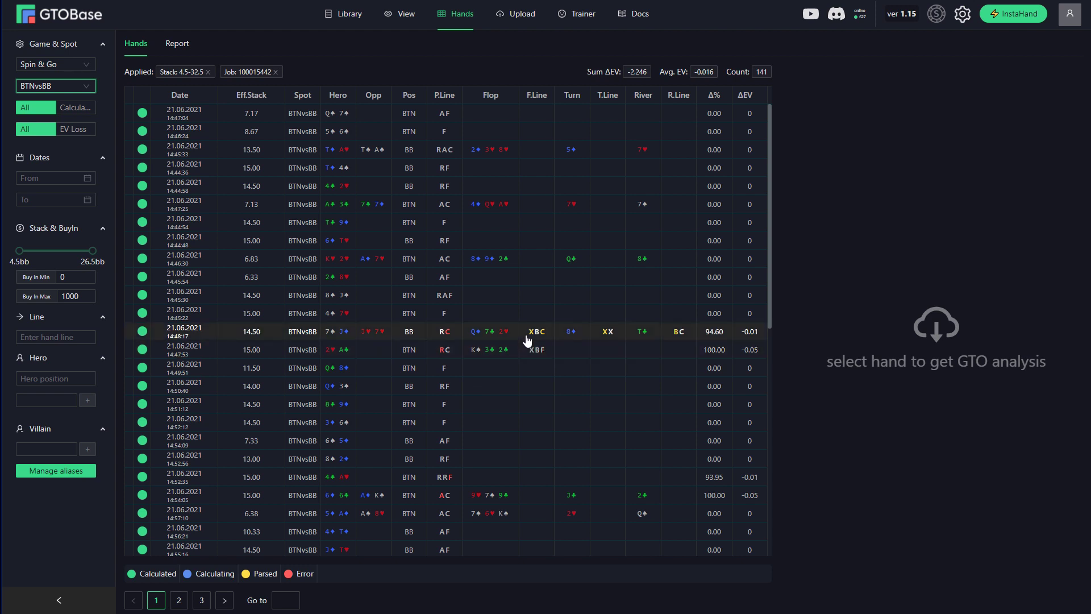
mouse_move(534, 340)
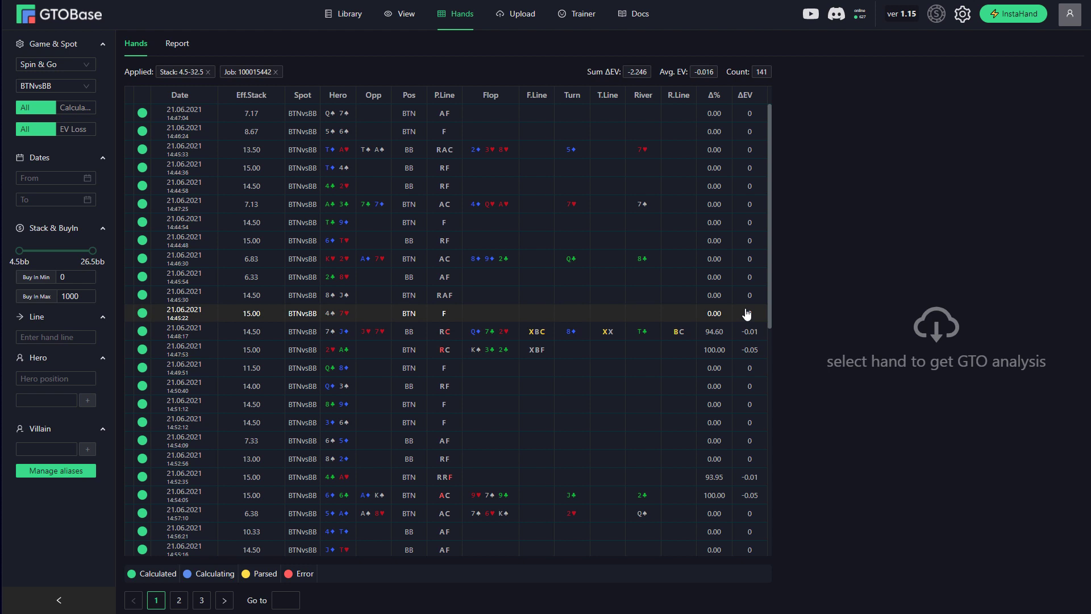
- Open the Spin & Go HU solution in the viewer
mouse_move(402, 14)
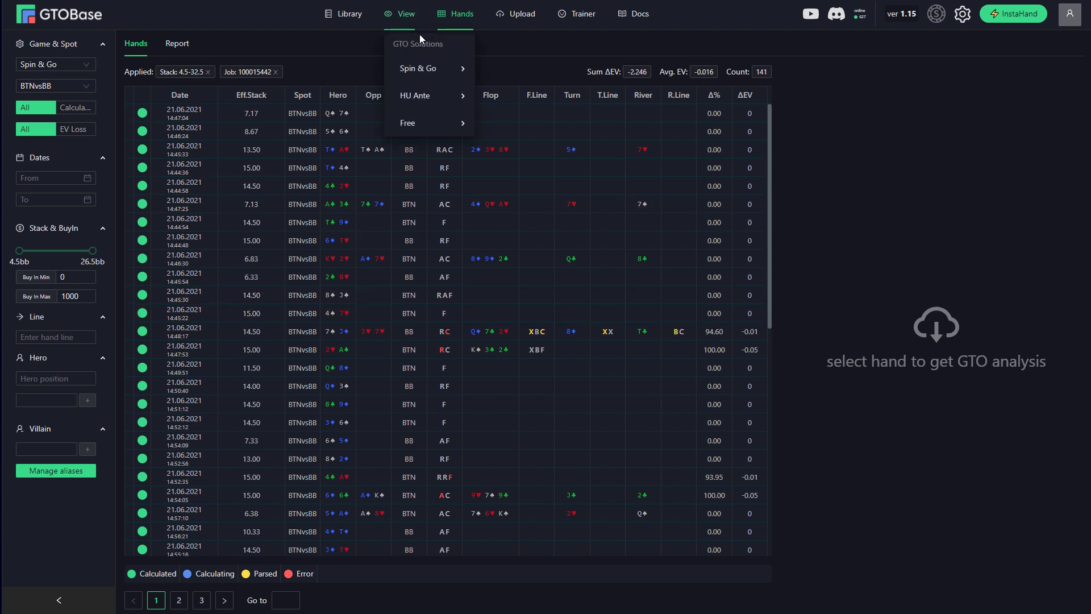
mouse_move(415, 98)
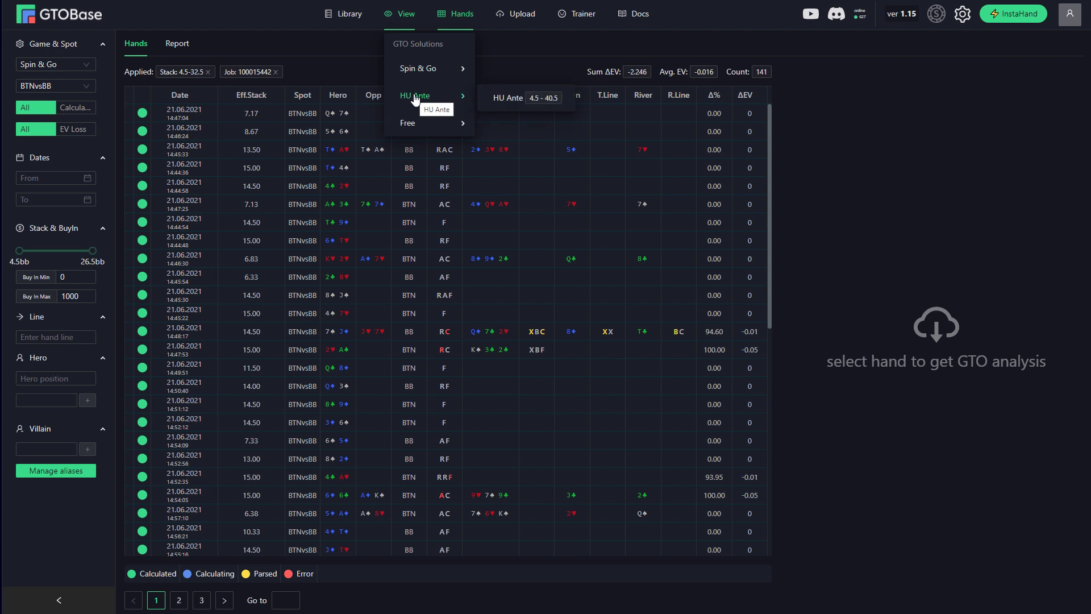
mouse_move(454, 69)
left_click(508, 132)
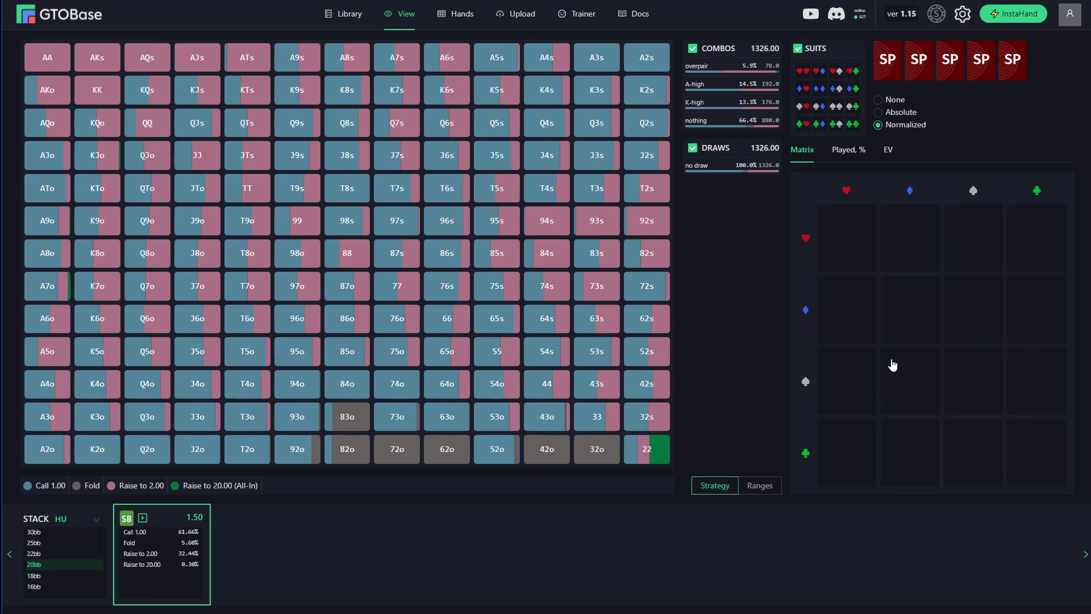
- Exclude the overpair and A-high combos from the range and restore both
mouse_move(708, 55)
left_click(721, 76)
left_click(729, 98)
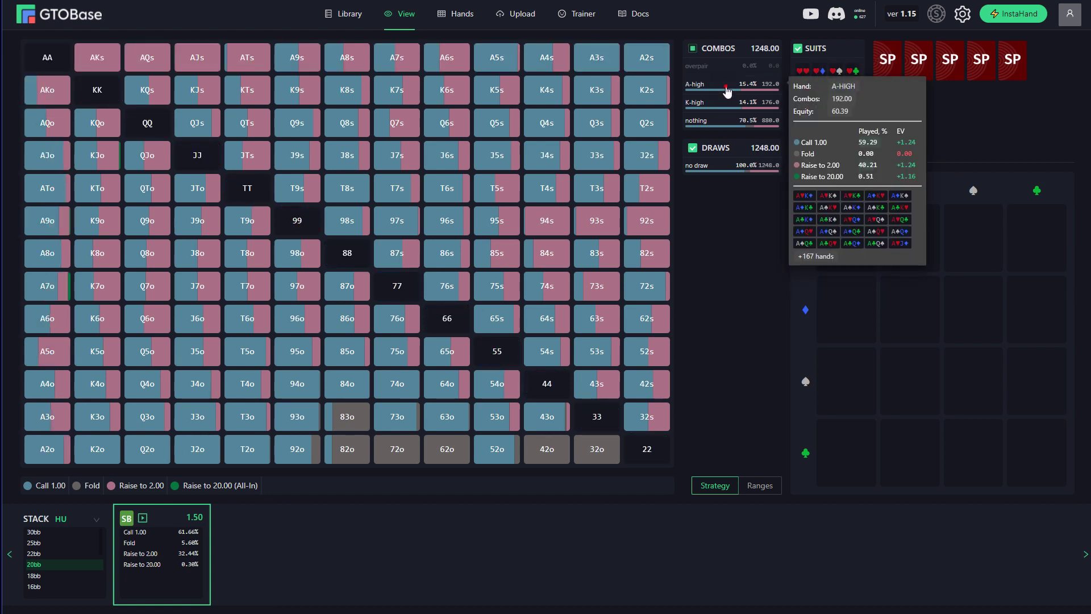
mouse_move(733, 116)
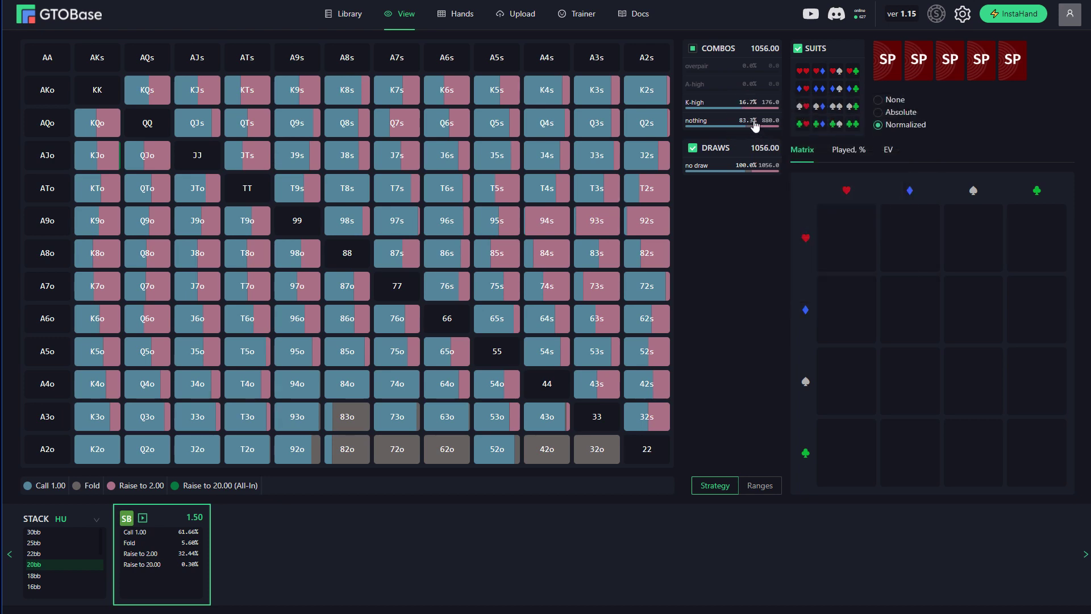
left_click(733, 85)
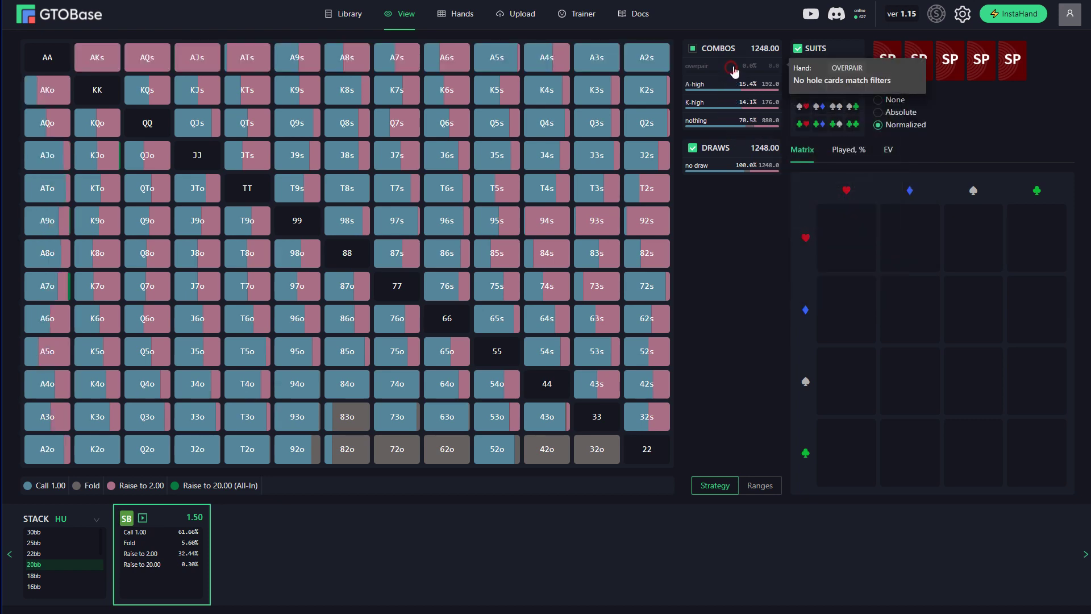
left_click(733, 68)
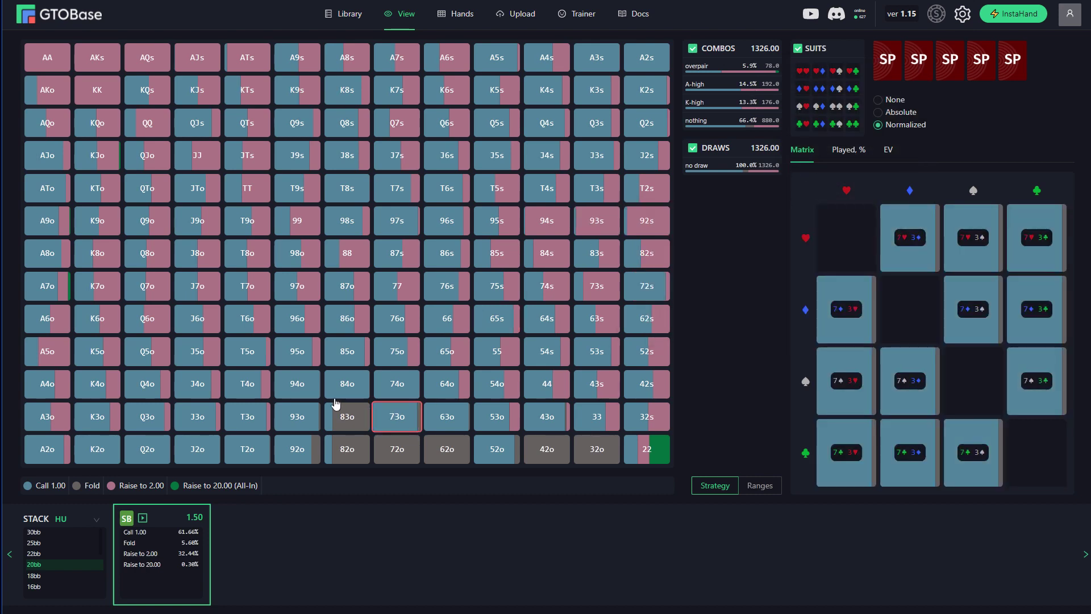
- Select T6o in the hand matrix and choose Call 1.00 as the SB action
left_click(238, 313)
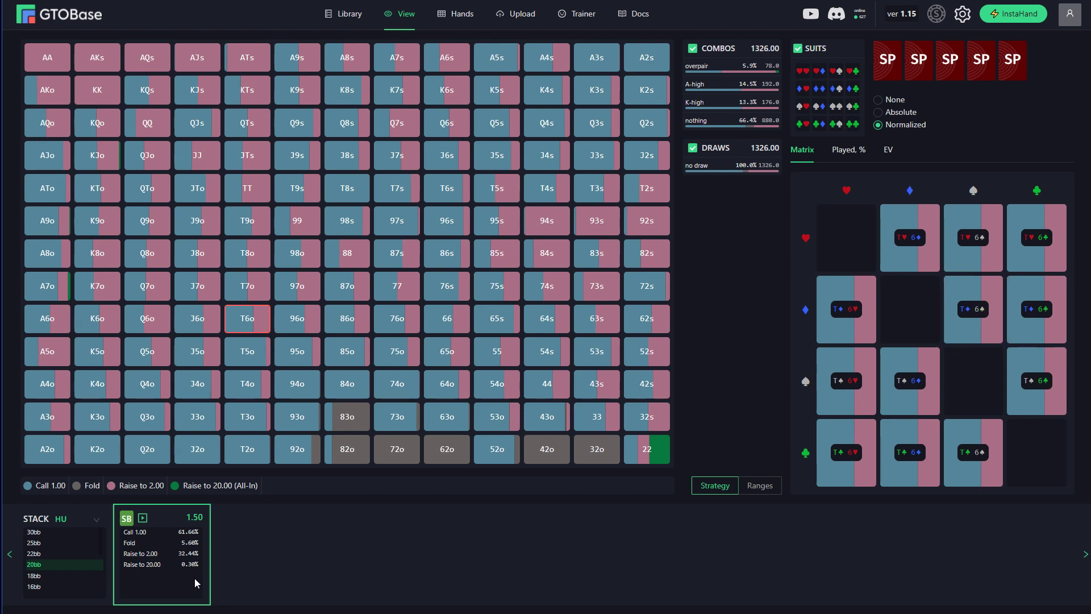
left_click(158, 540)
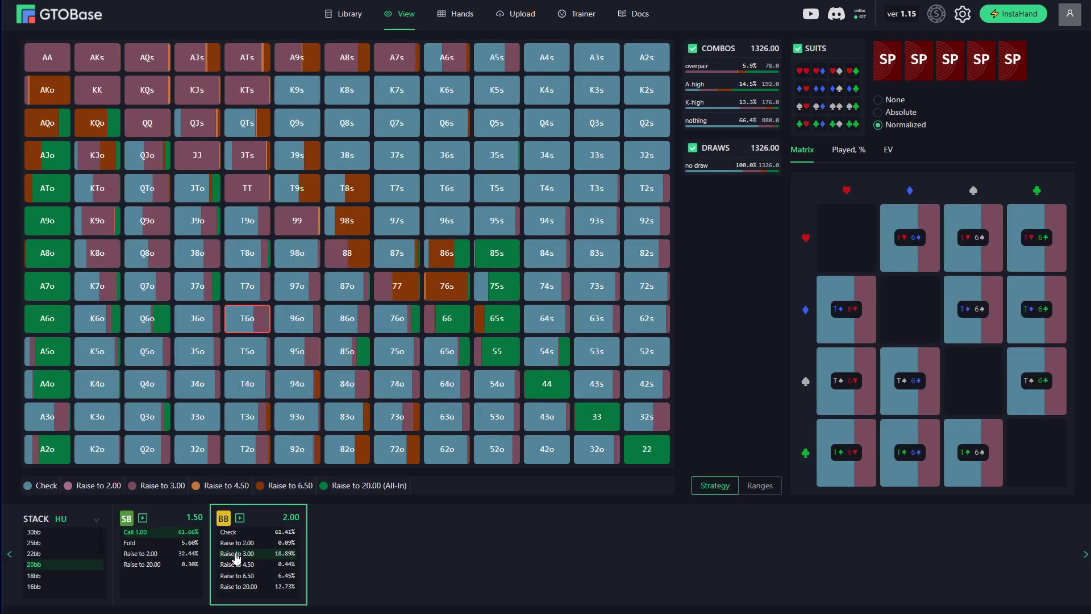
- Choose Check as the BB preflop action and set the flop to T♠ 8♦ 7♦
left_click(250, 533)
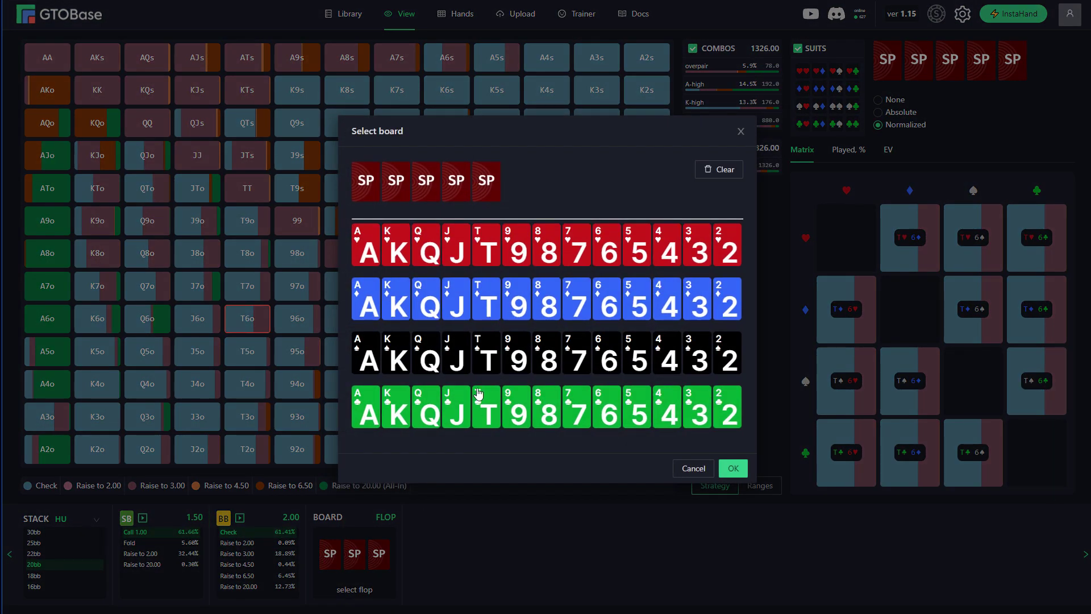
left_click(487, 354)
left_click(557, 306)
left_click(578, 301)
left_click(735, 471)
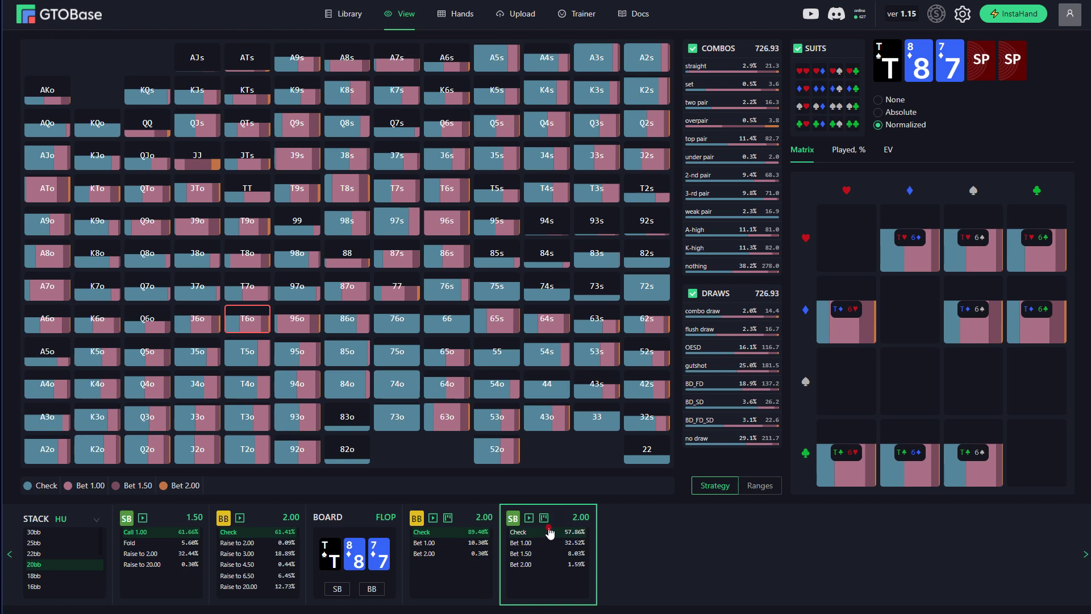
- Check the flop through for both players and set the turn card to 4♣
left_click(423, 532)
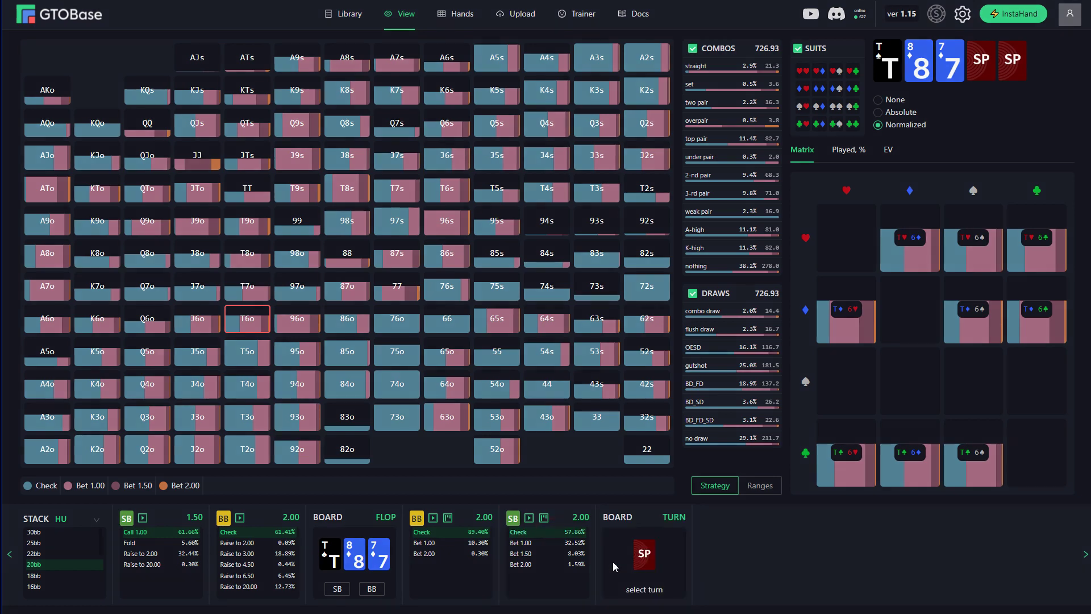
left_click(669, 409)
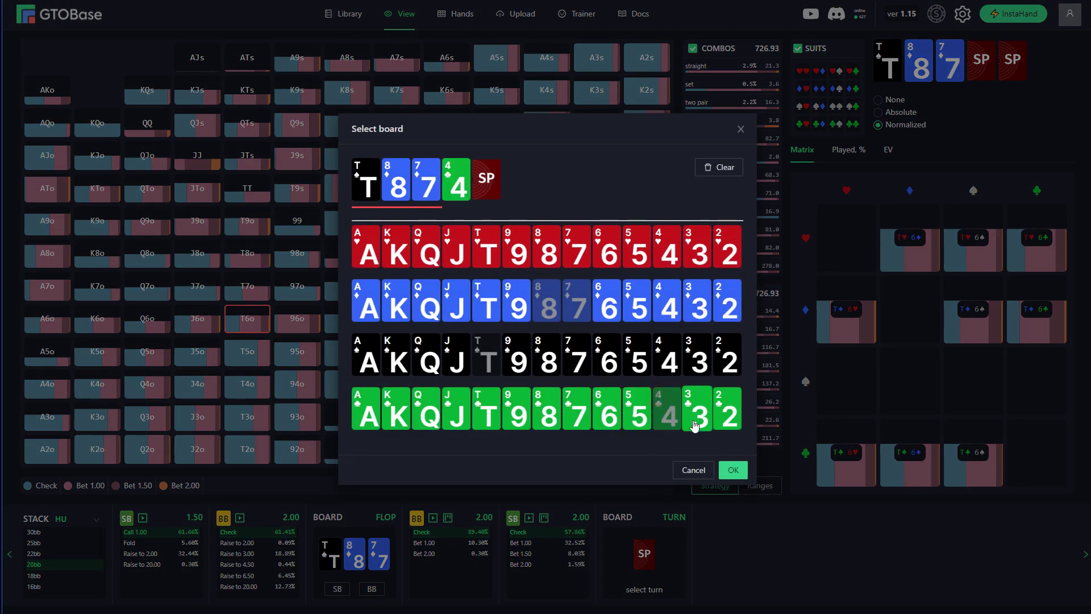
left_click(733, 471)
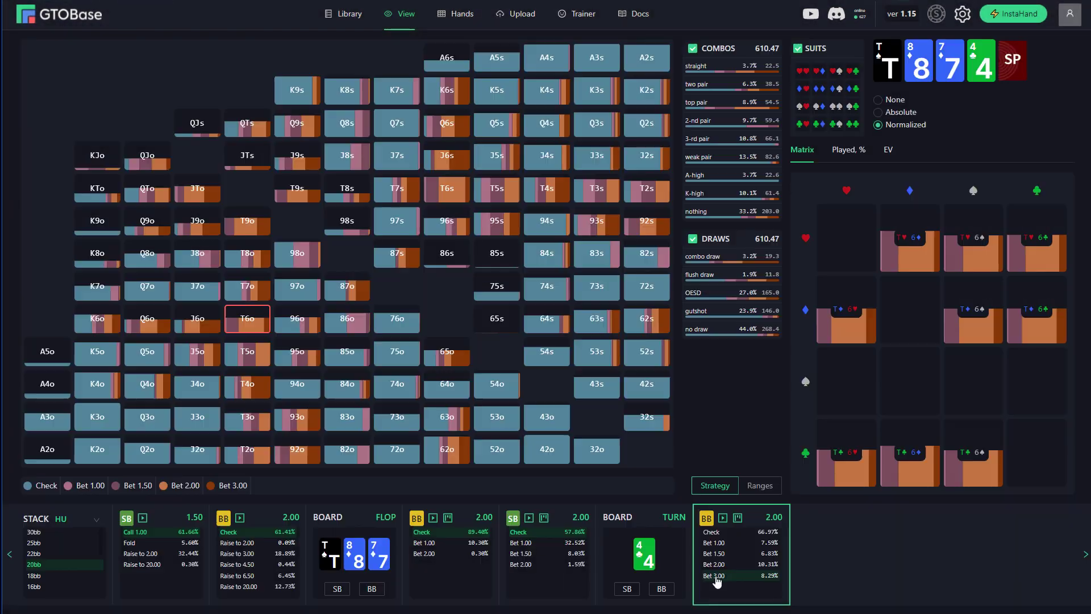
- Choose Check for the BB and Bet 1.50 for the SB on the turn
left_click(734, 532)
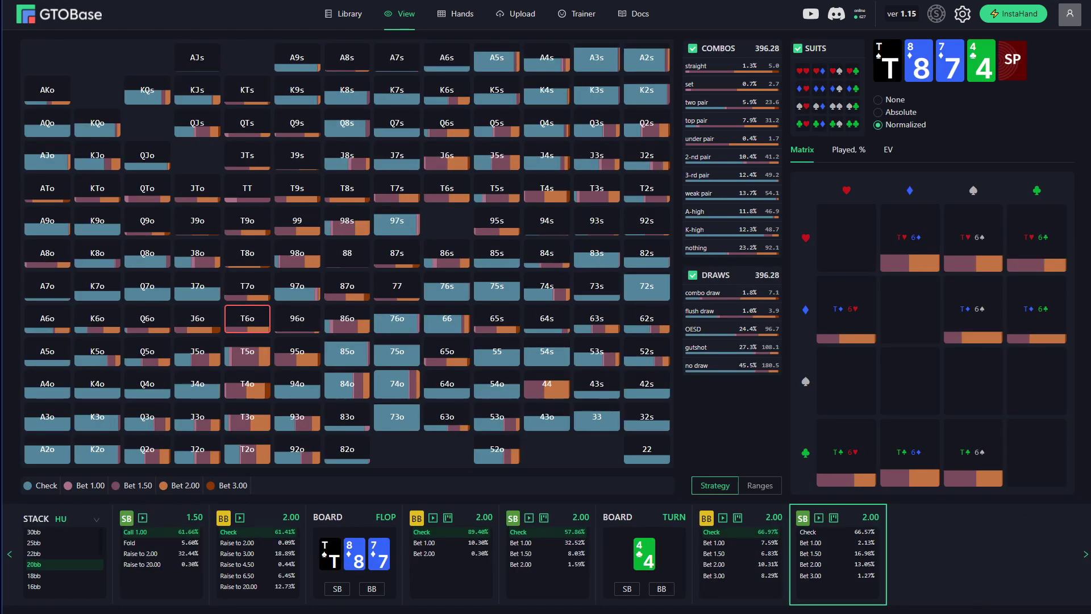
left_click(828, 554)
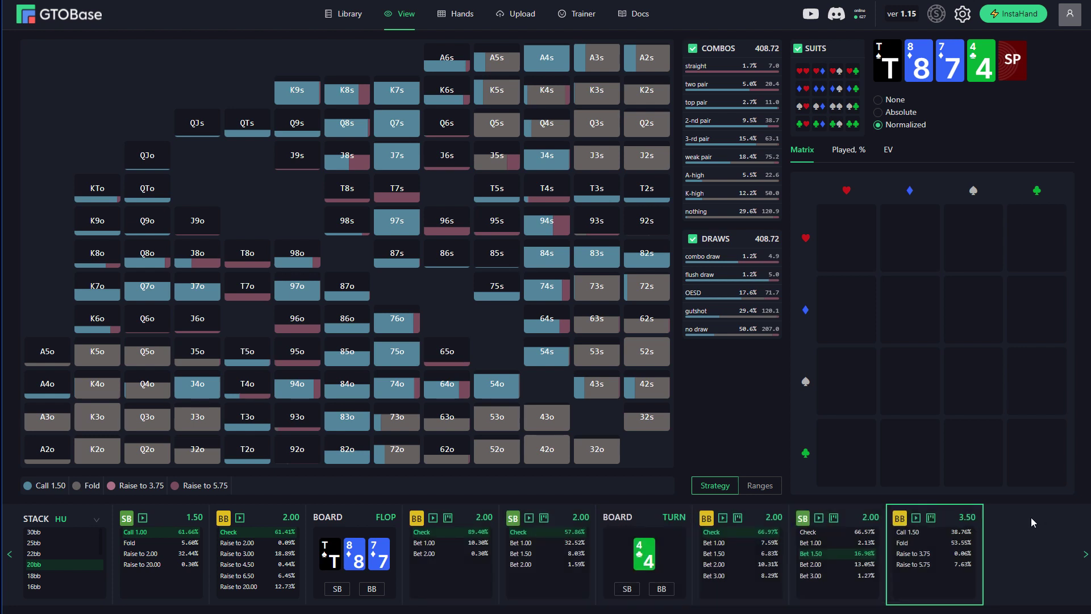
- Review the BB and SB flop strategies and return to the BB's decision against the turn bet
left_click(467, 517)
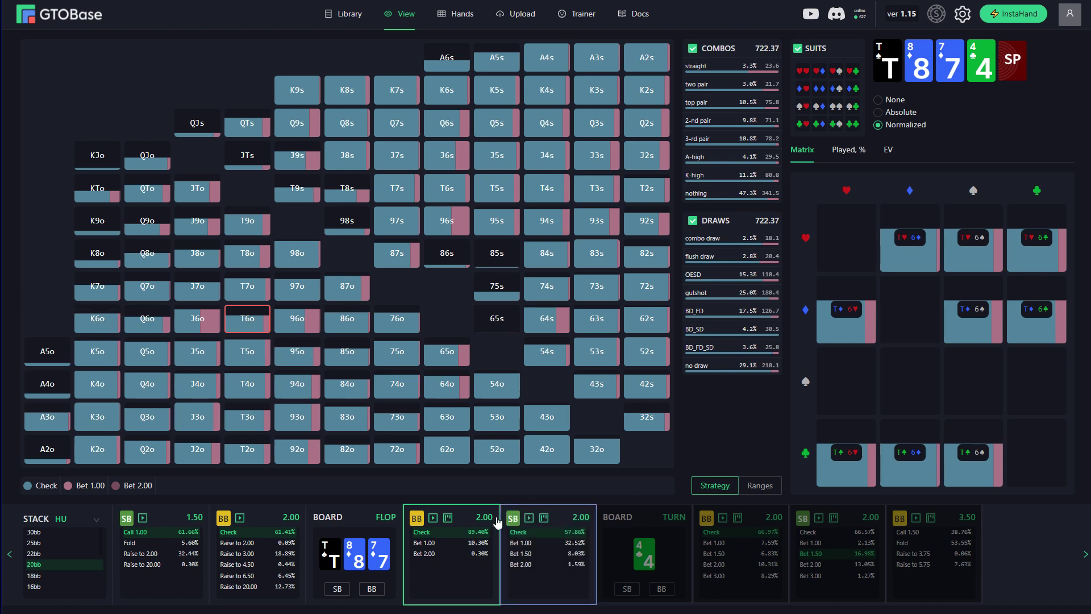
left_click(567, 518)
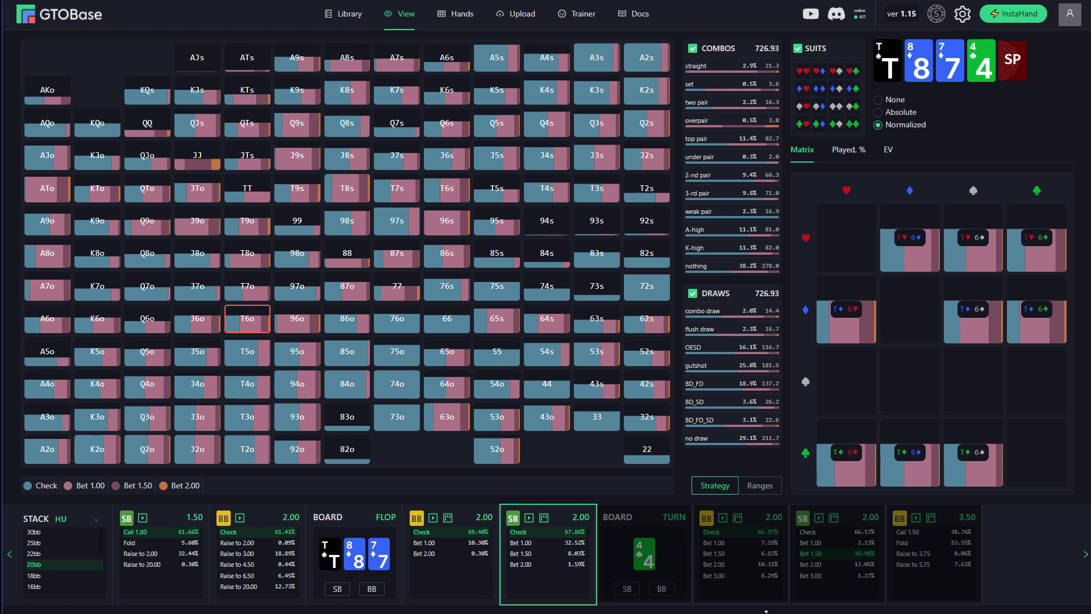
left_click(944, 522)
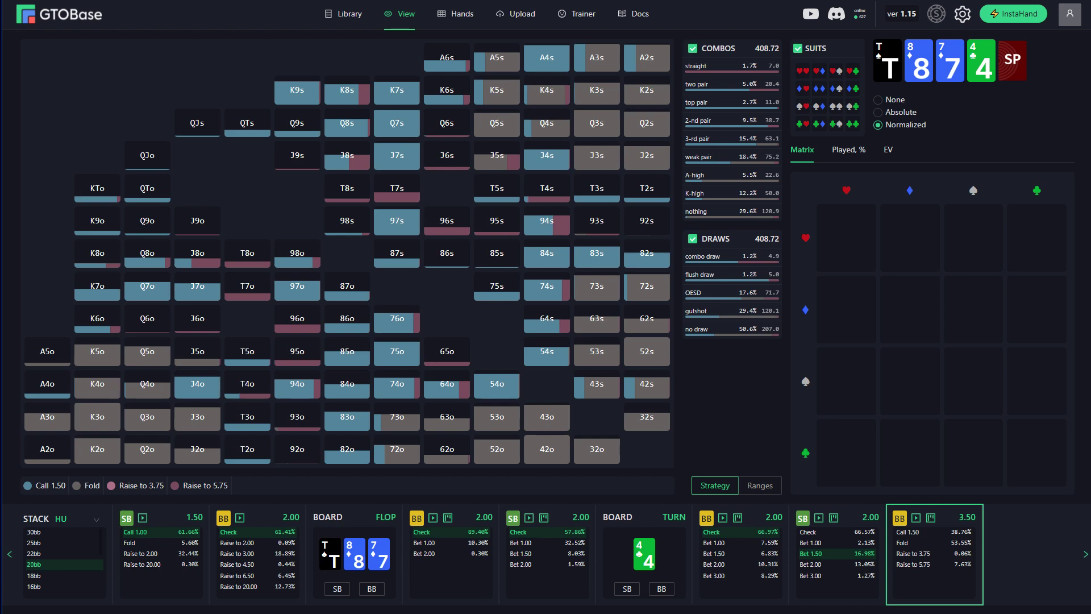
- Compare the SB and BB ranges side by side and select 87s to list its combos
left_click(759, 484)
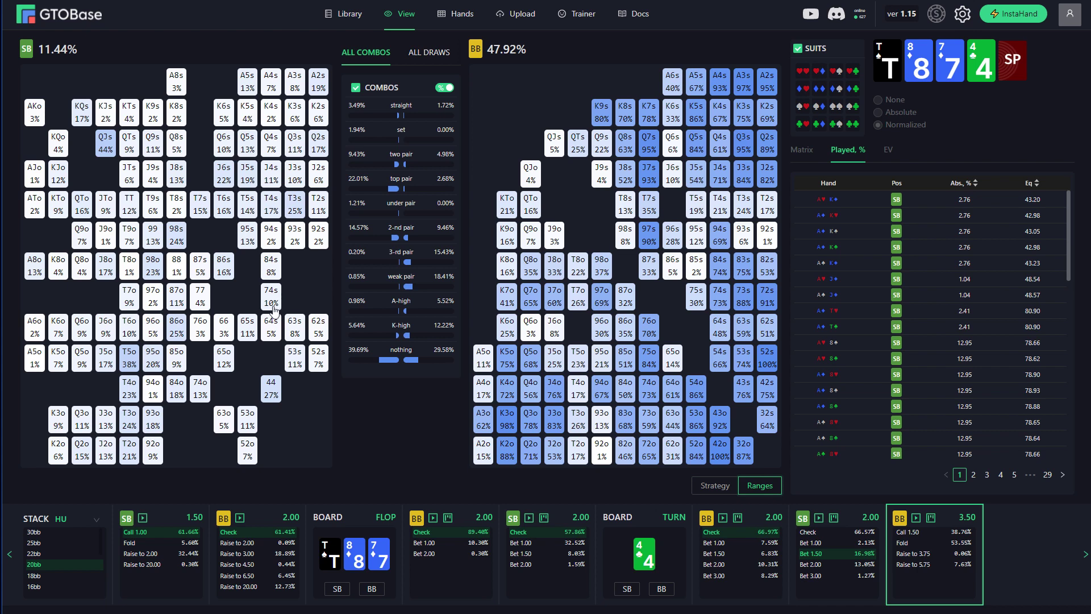
left_click(200, 267)
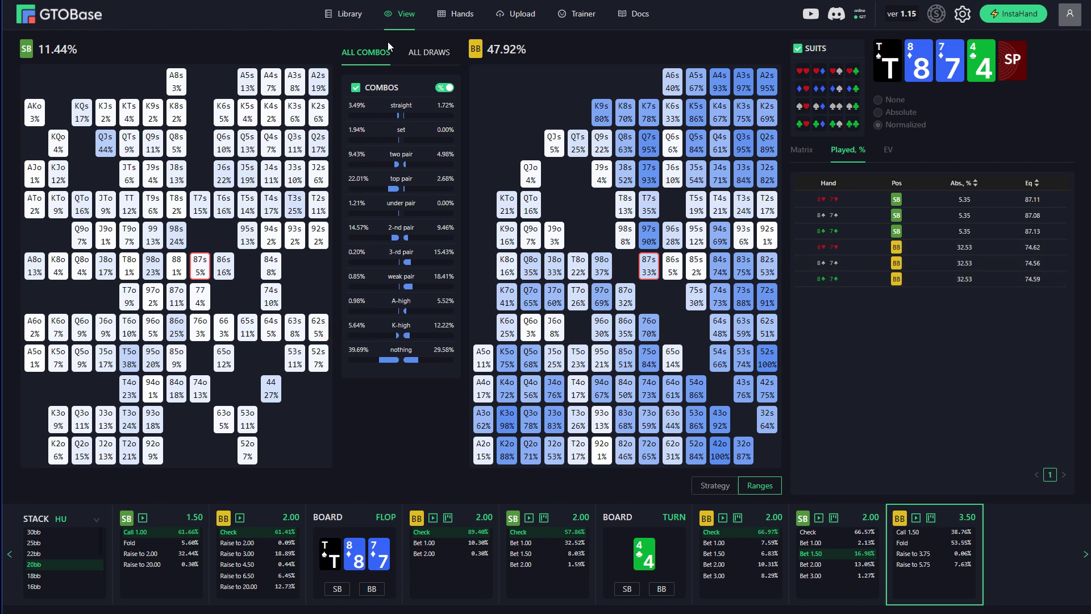
left_click(434, 55)
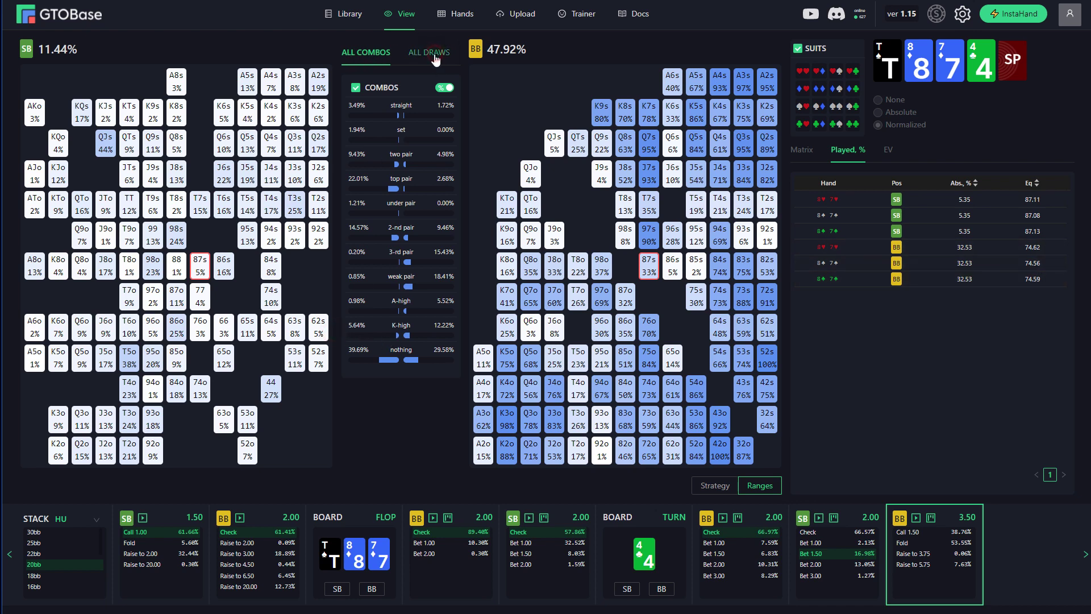
left_click(383, 57)
- Exclude the set and two pair combos from the ranges one at a time and restore each
left_click(405, 110)
left_click(405, 110)
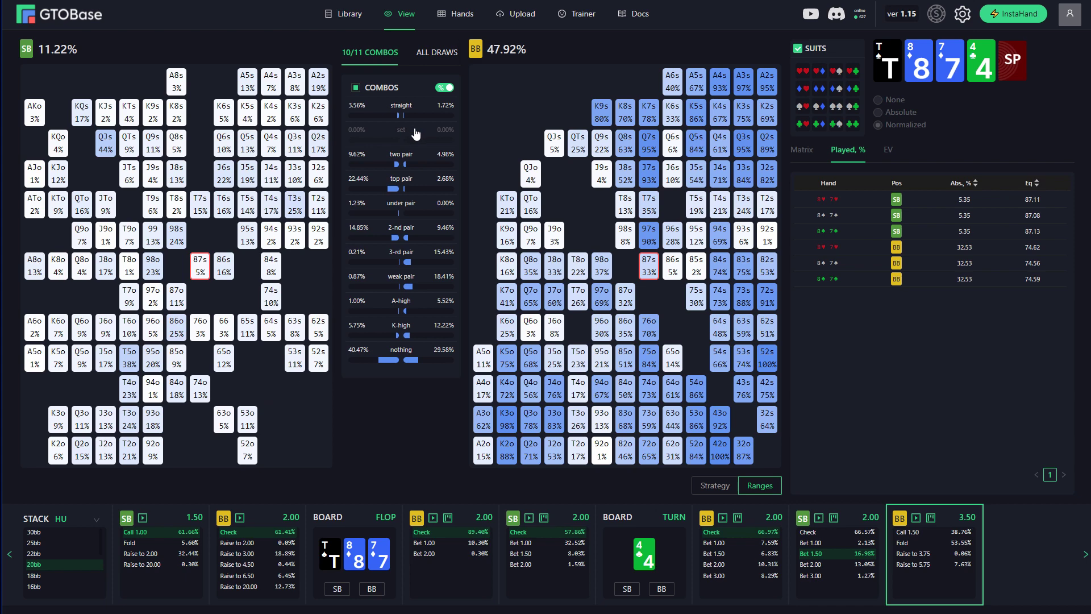
left_click(421, 162)
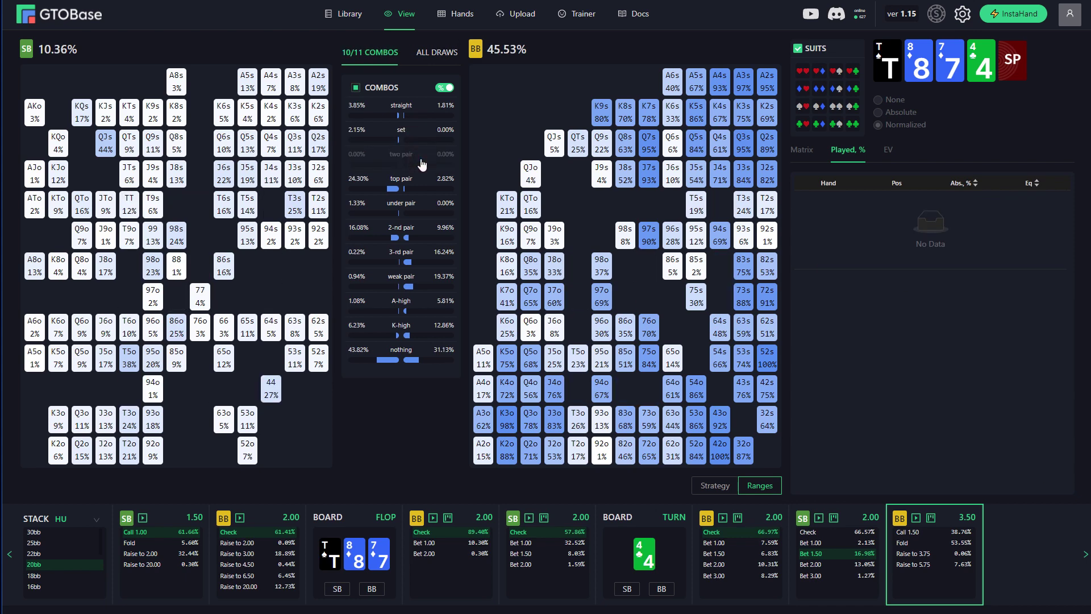
left_click(420, 166)
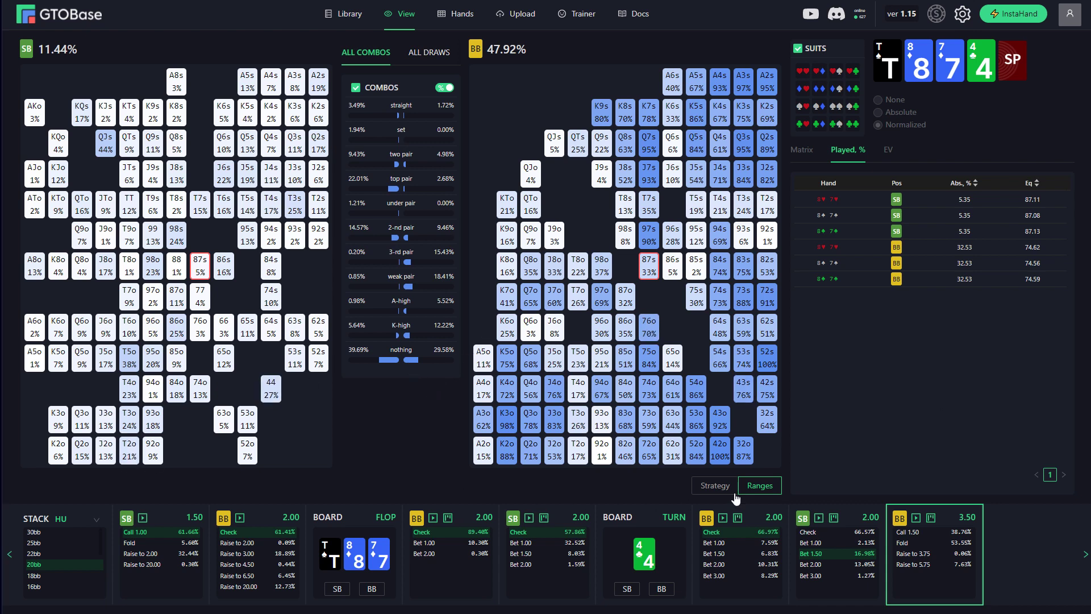
- Return to the strategy display and choose Check for the BB on the flop to reach the SB decision
left_click(715, 485)
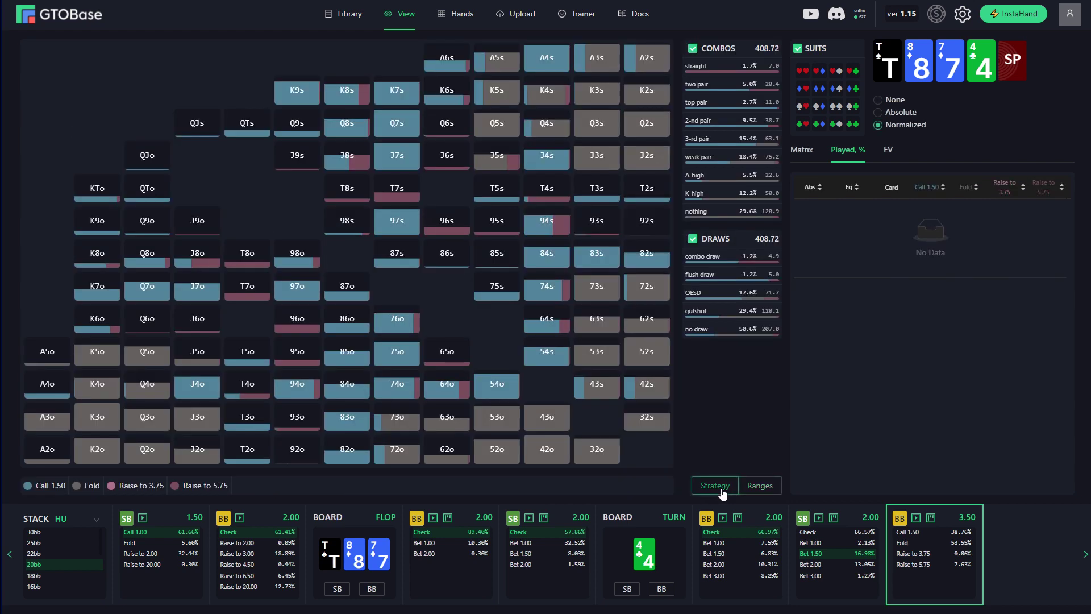
left_click(503, 537)
left_click(493, 537)
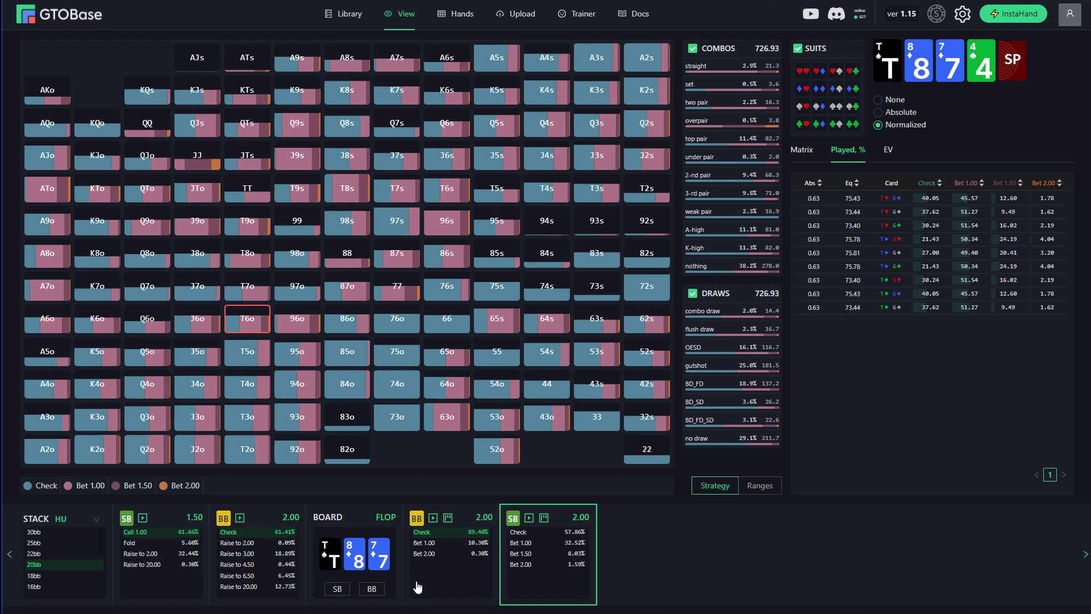
- Filter the SB's flop report by k5 and load the monotone K53 flop
left_click(546, 526)
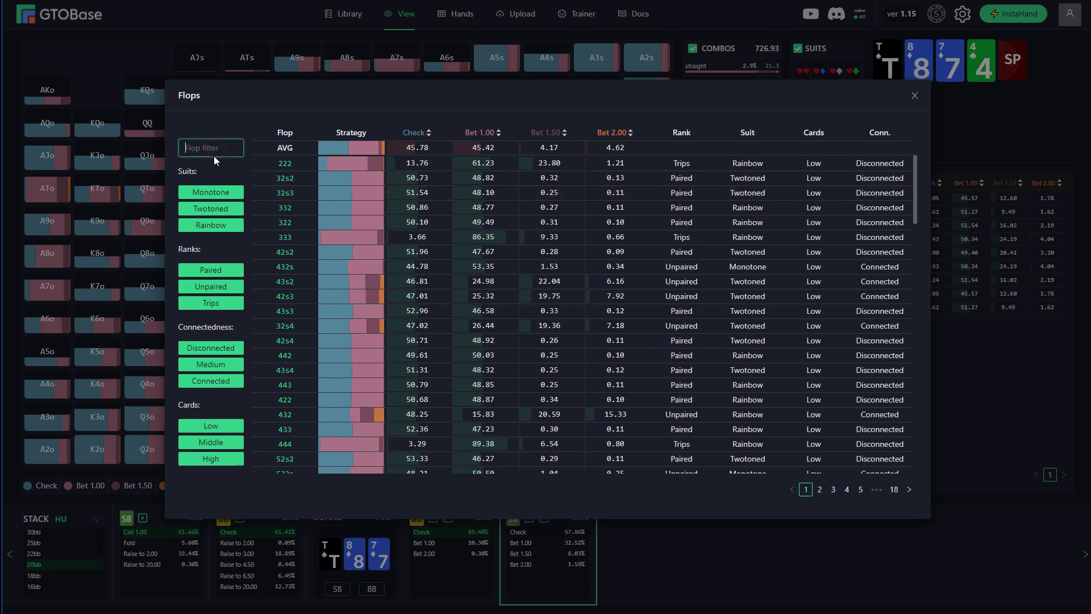
type("k5")
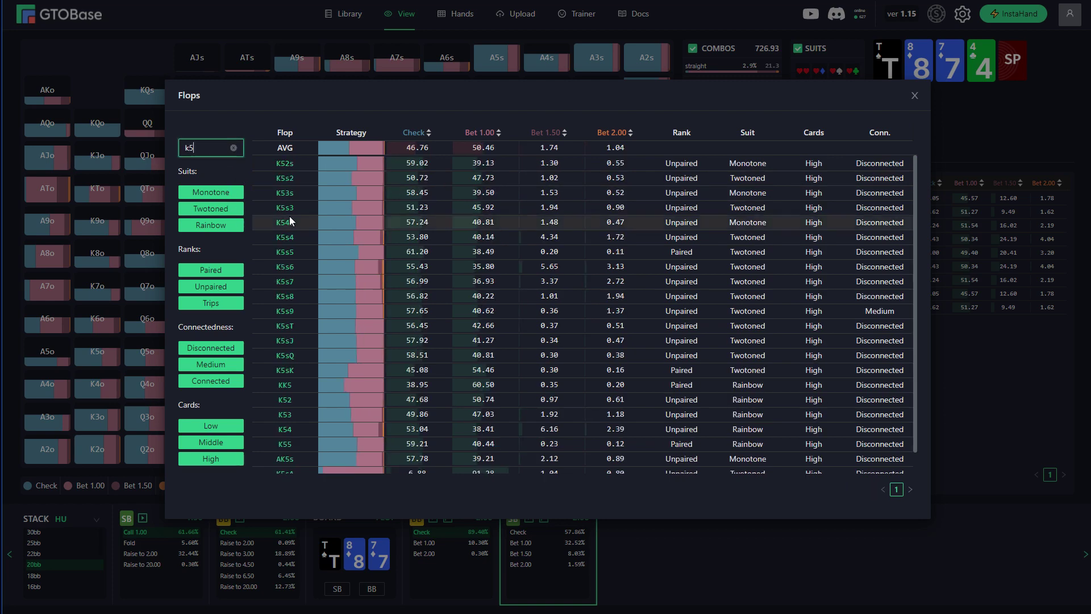
left_click(285, 193)
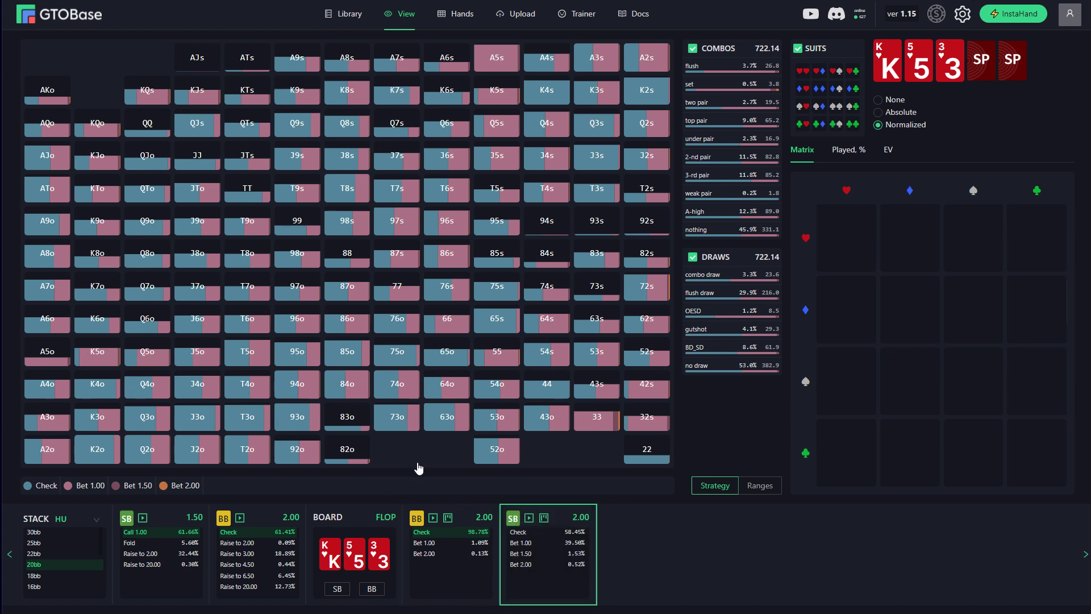
left_click(401, 392)
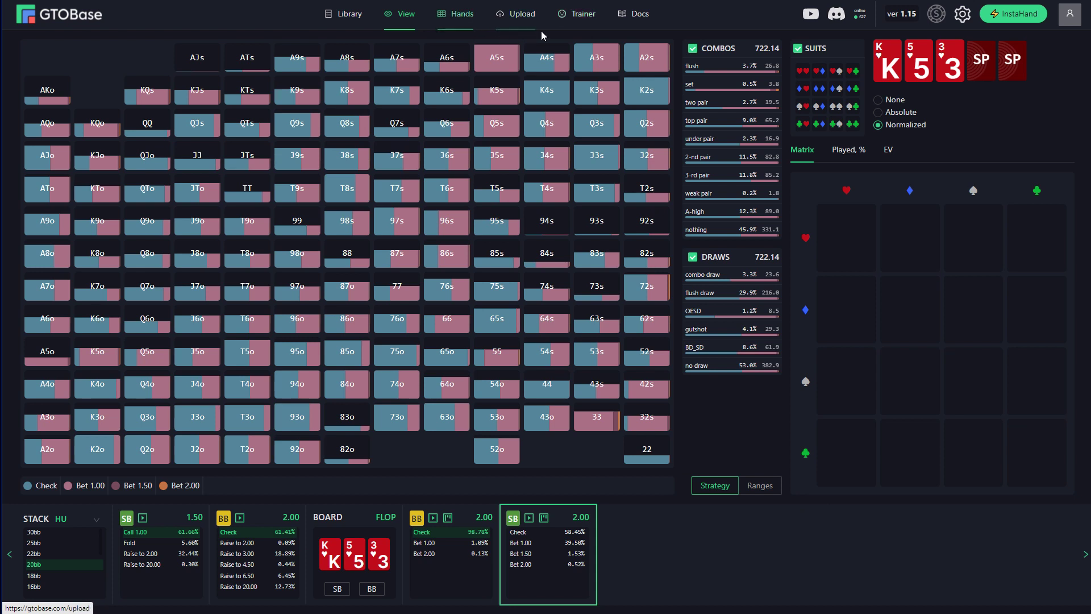
- Open the BTNvsBB hands of the newest upload from the uploads list
left_click(520, 14)
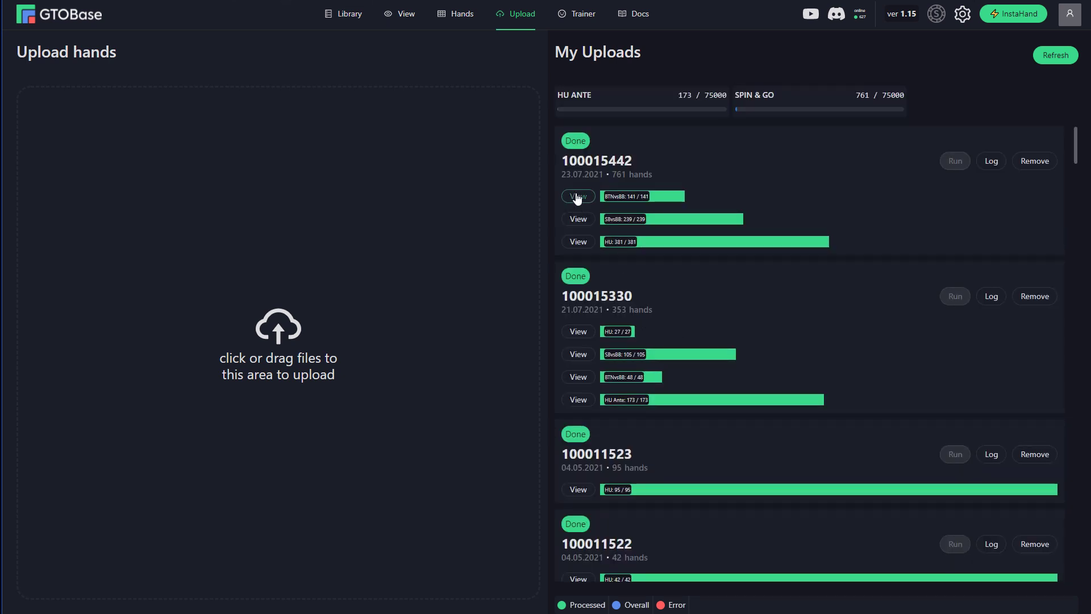
left_click(578, 197)
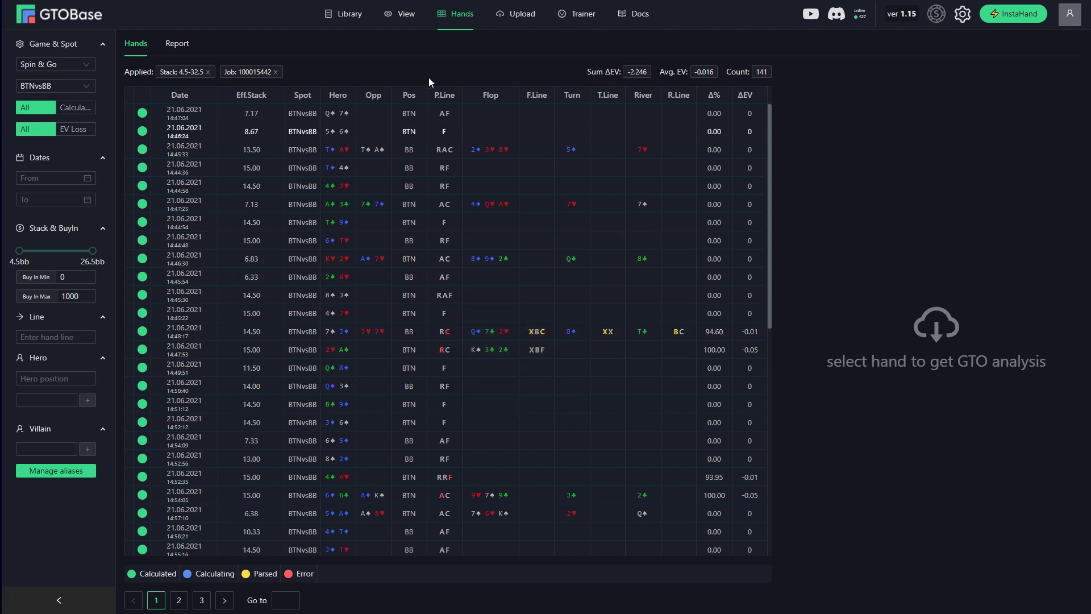
- Open the Spin & Go BTNvsBB solution in the strategy viewer
mouse_move(409, 23)
mouse_move(425, 70)
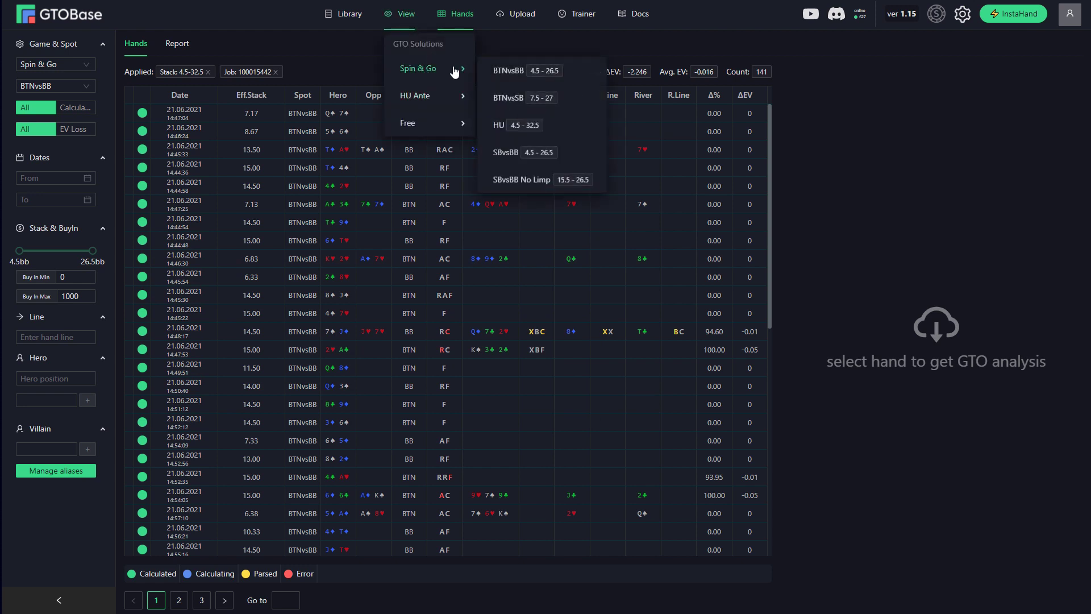
left_click(514, 69)
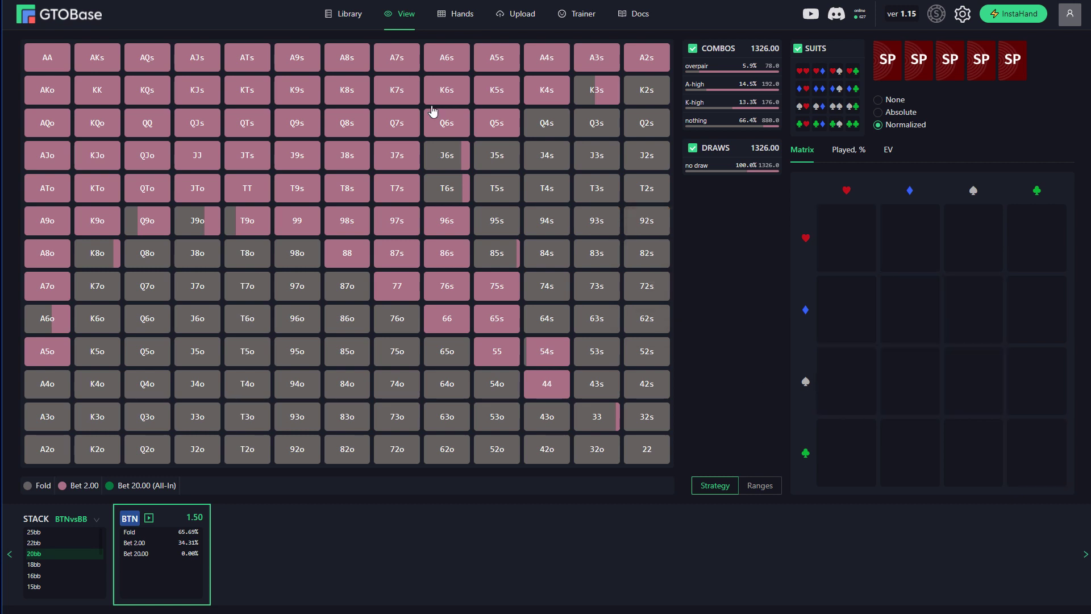
- Switch the viewed spot from BTNvsBB to SBvsBB within the strategy viewer
mouse_move(399, 26)
mouse_move(428, 80)
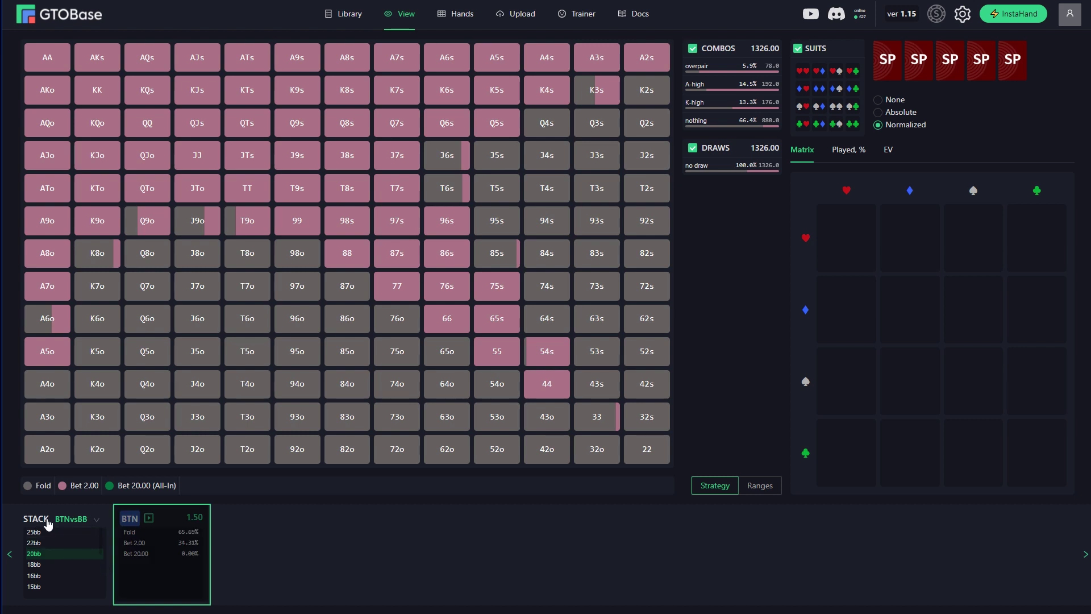
left_click(84, 519)
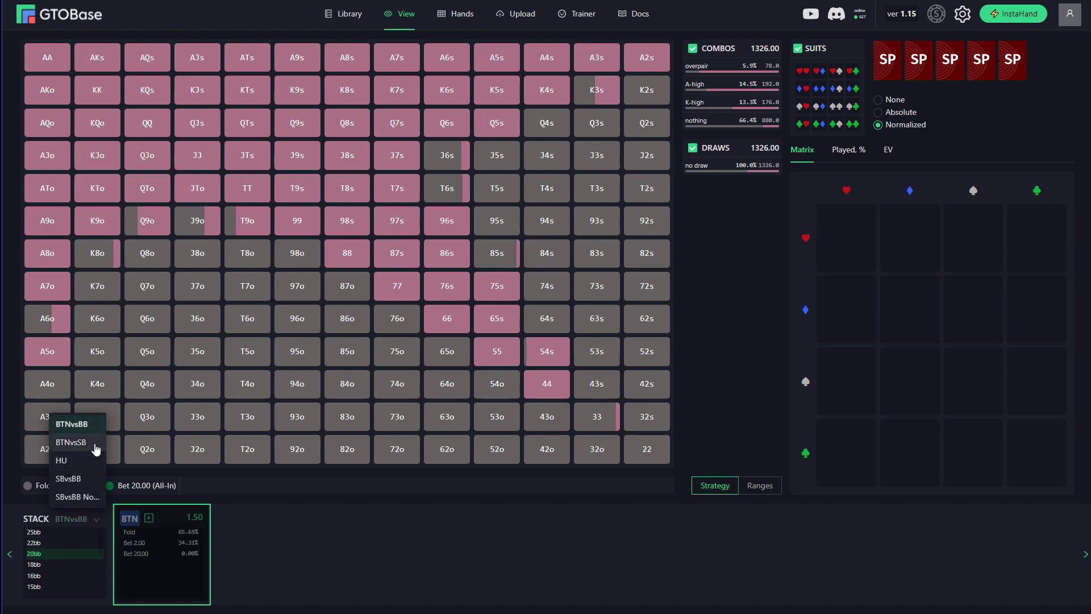
left_click(75, 479)
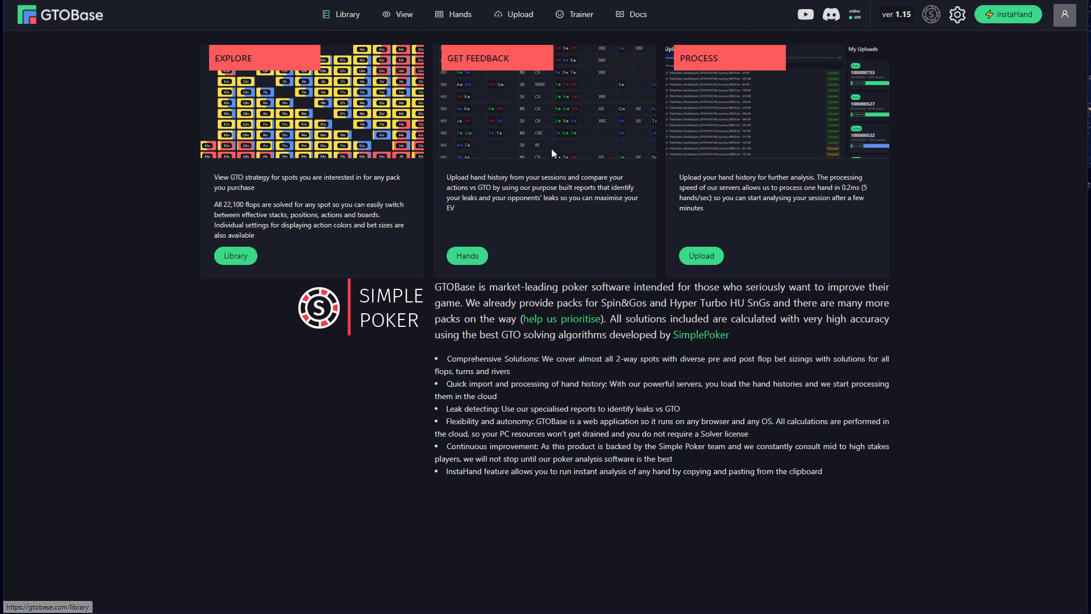
- Open the HU Ante pack in the solution library, examine its subscription offer and close the offer
left_click(349, 21)
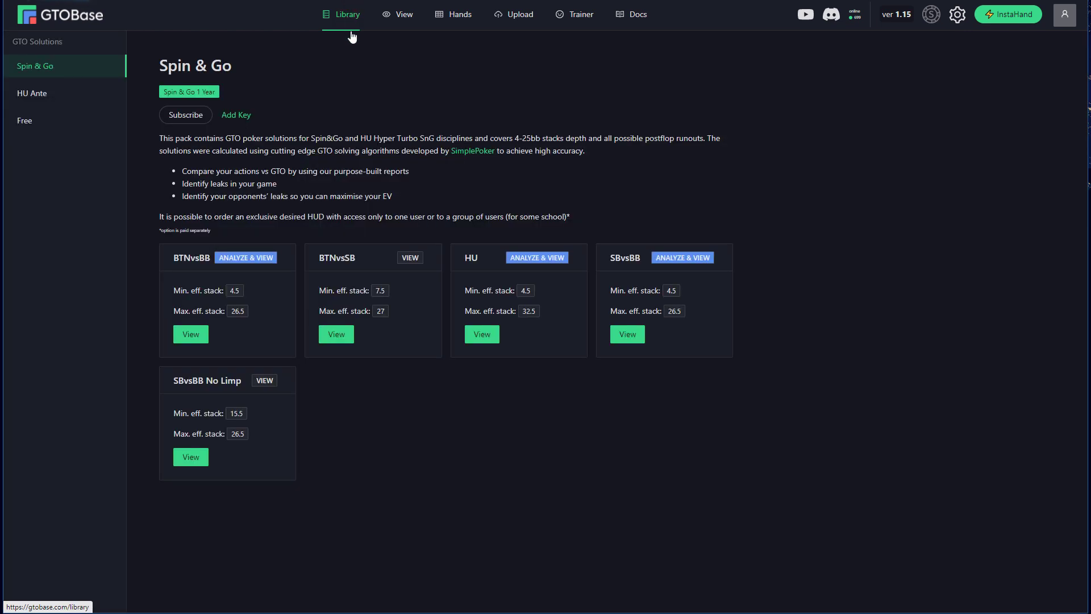
left_click(26, 99)
left_click(188, 117)
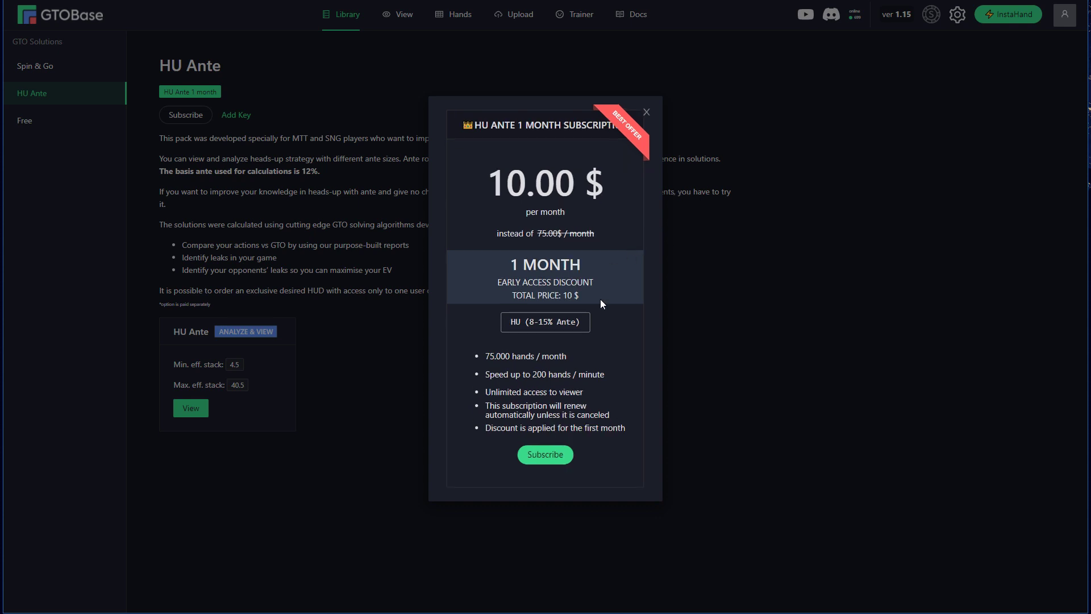
left_click(646, 112)
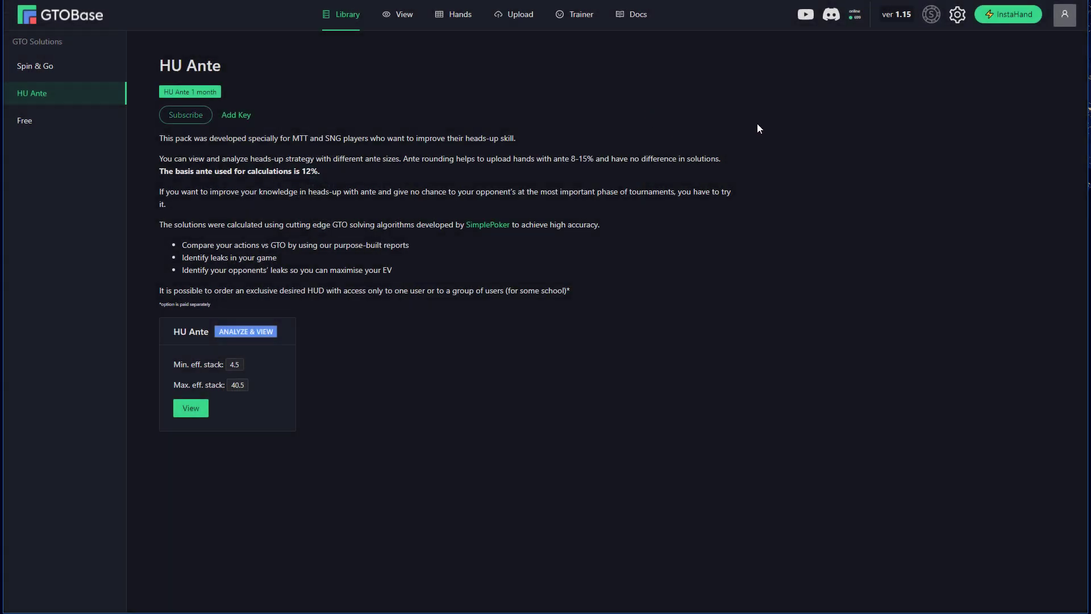